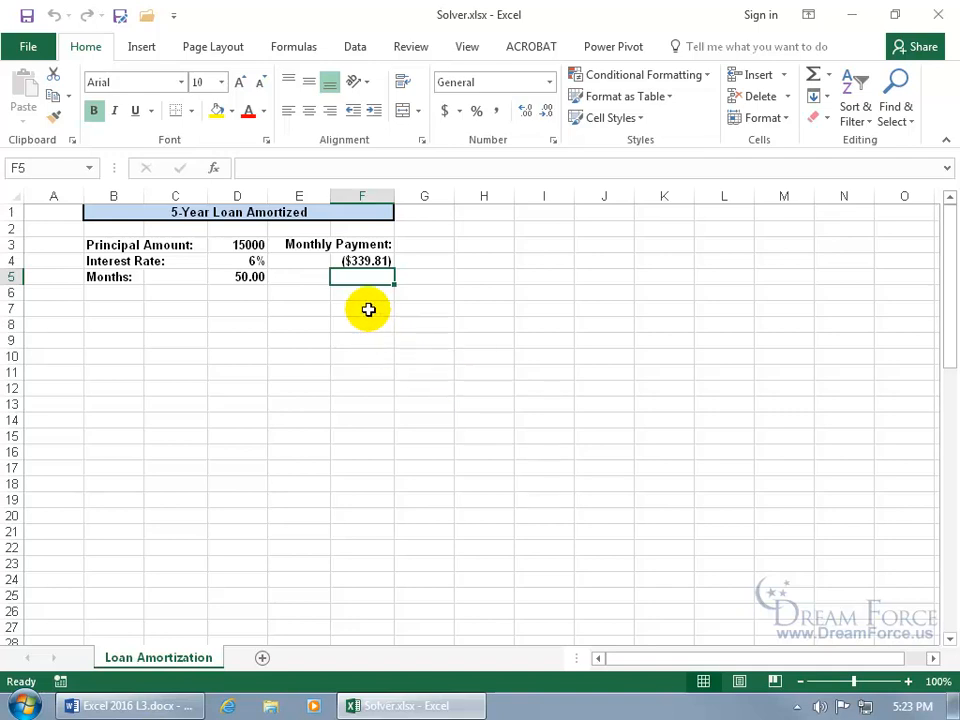
- Select the monthly payment cell F4 and enable the Solver Add-in among the Excel add-ins
click(364, 260)
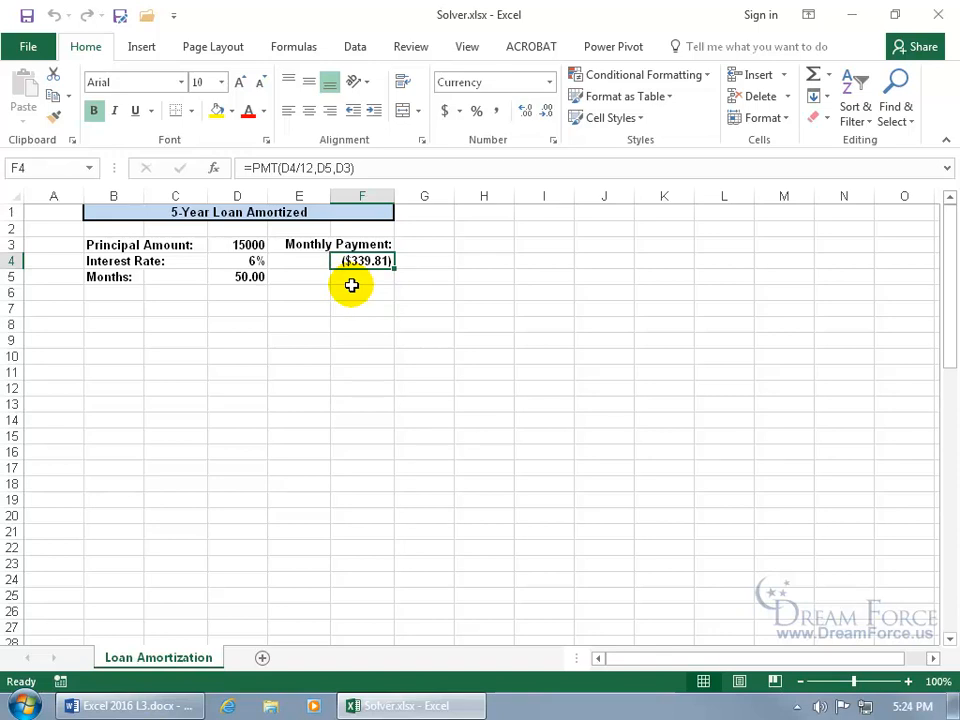
click(355, 50)
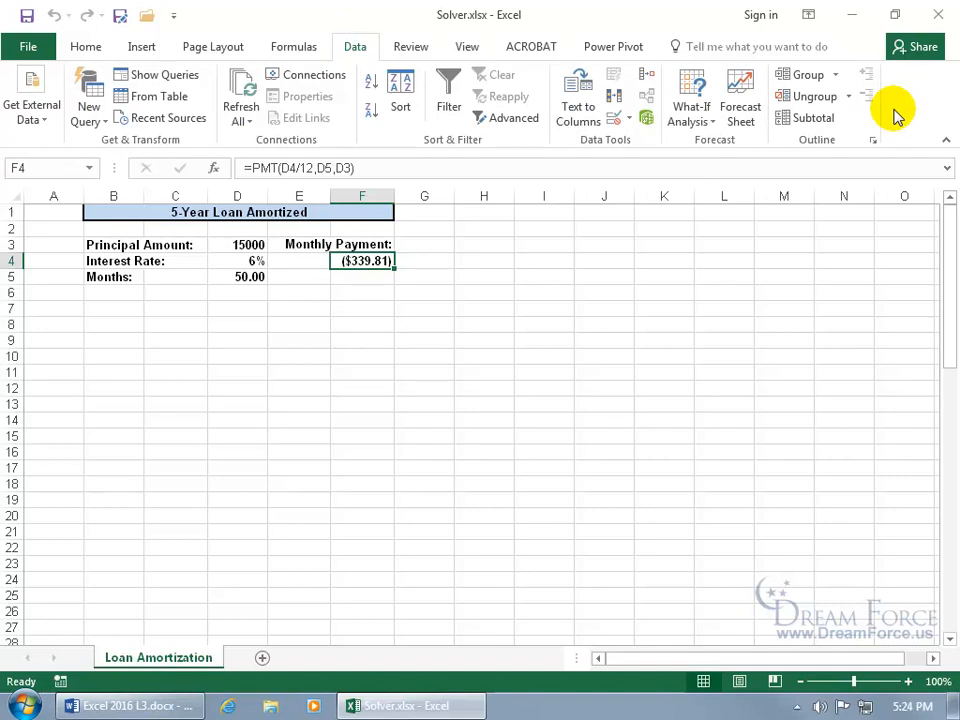
click(32, 47)
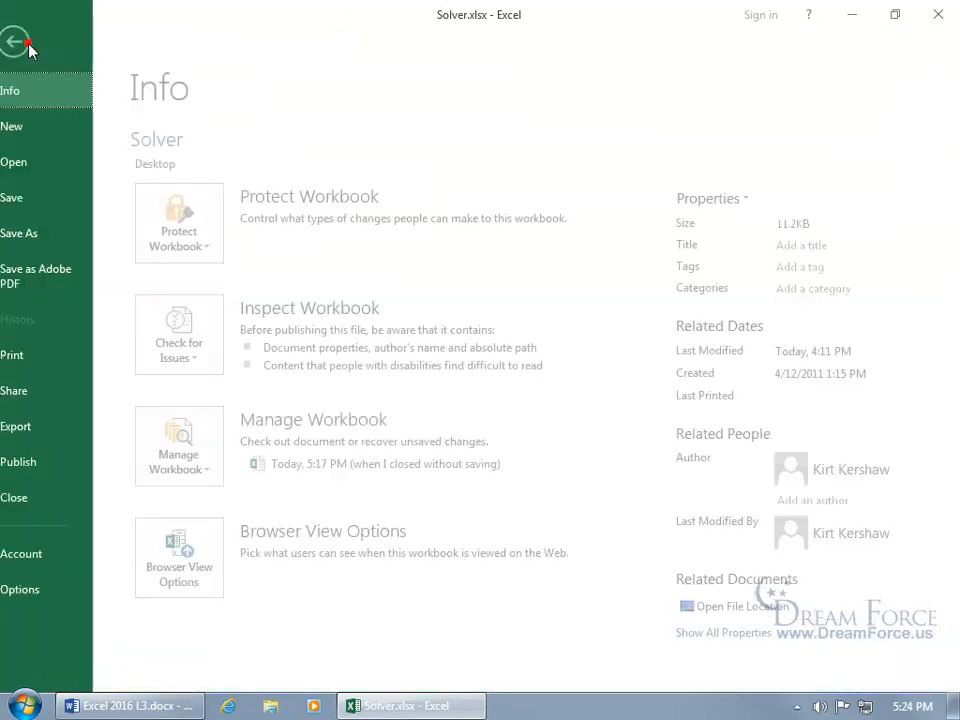
click(40, 589)
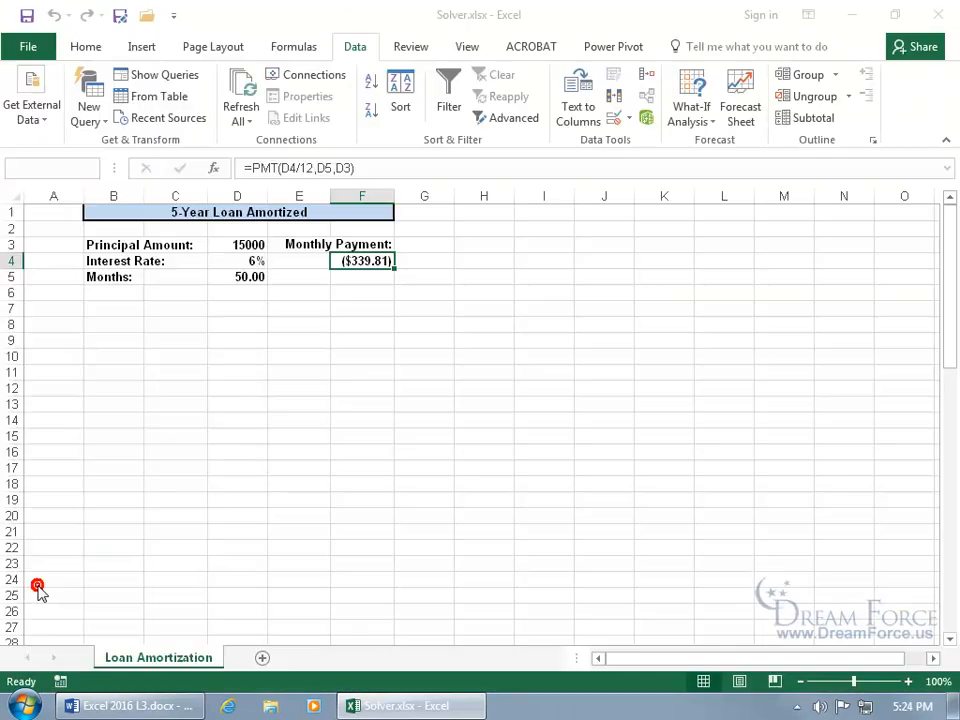
click(95, 284)
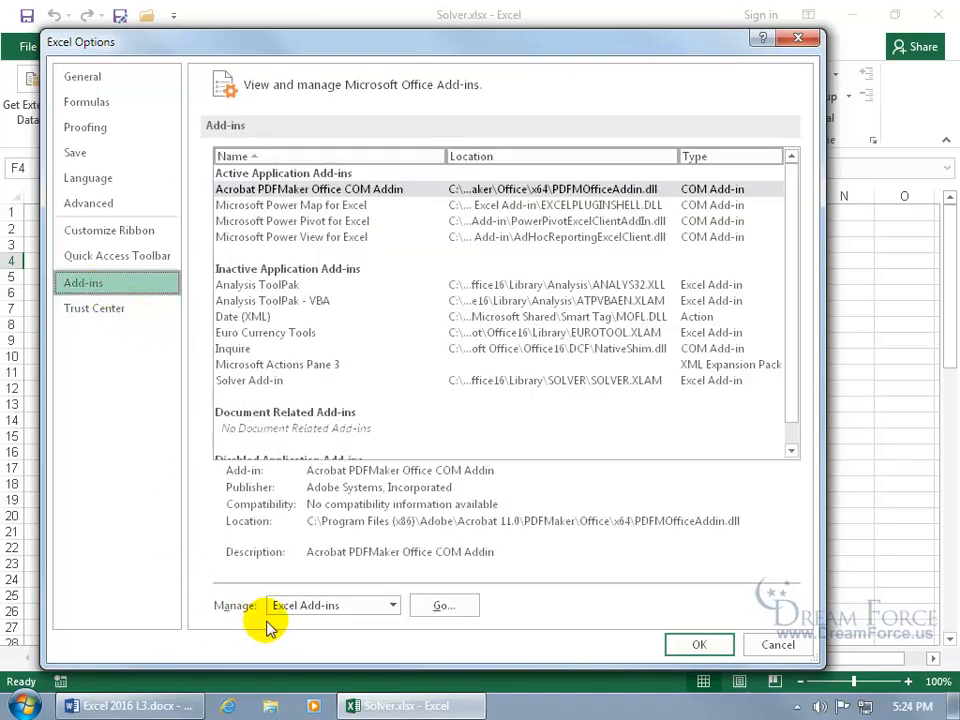
click(444, 605)
click(523, 296)
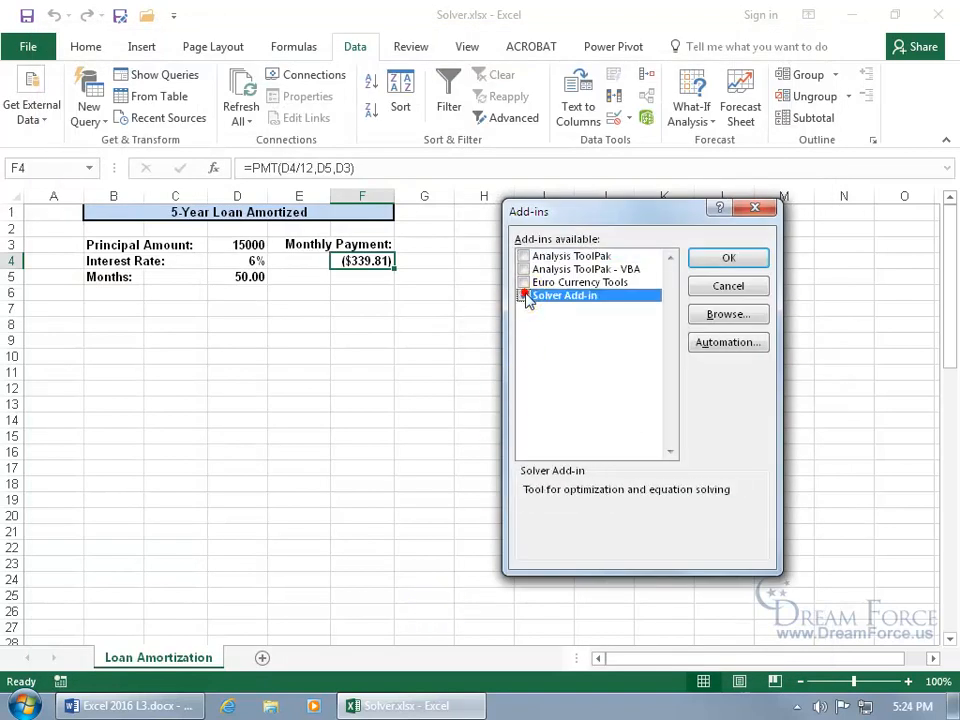
click(714, 258)
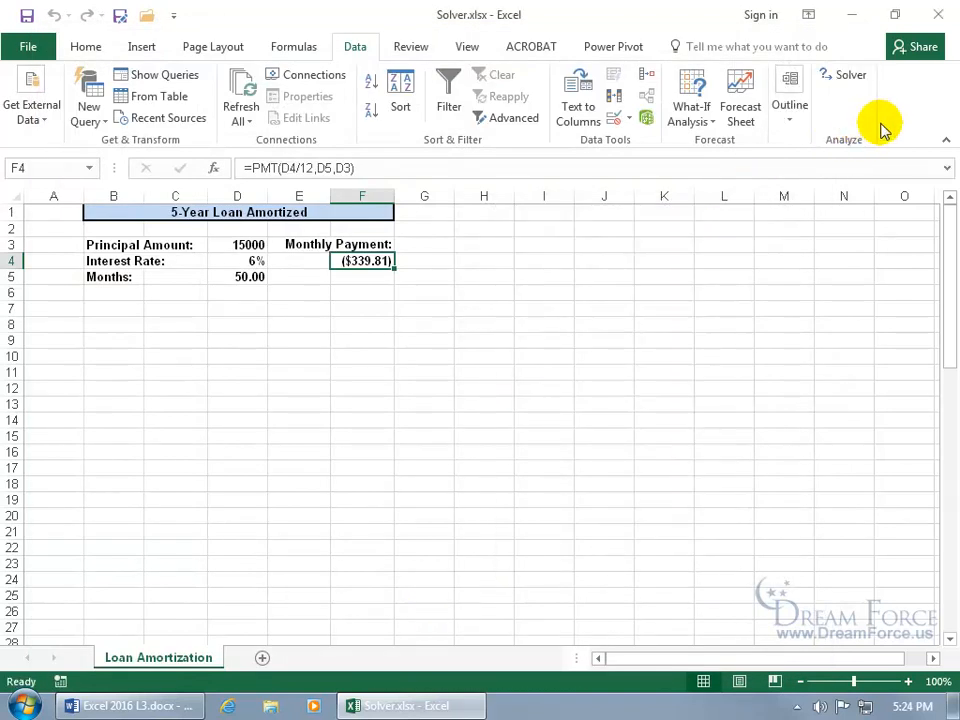
- Start Solver with F4 as the objective and set its target to a value of -500
click(845, 78)
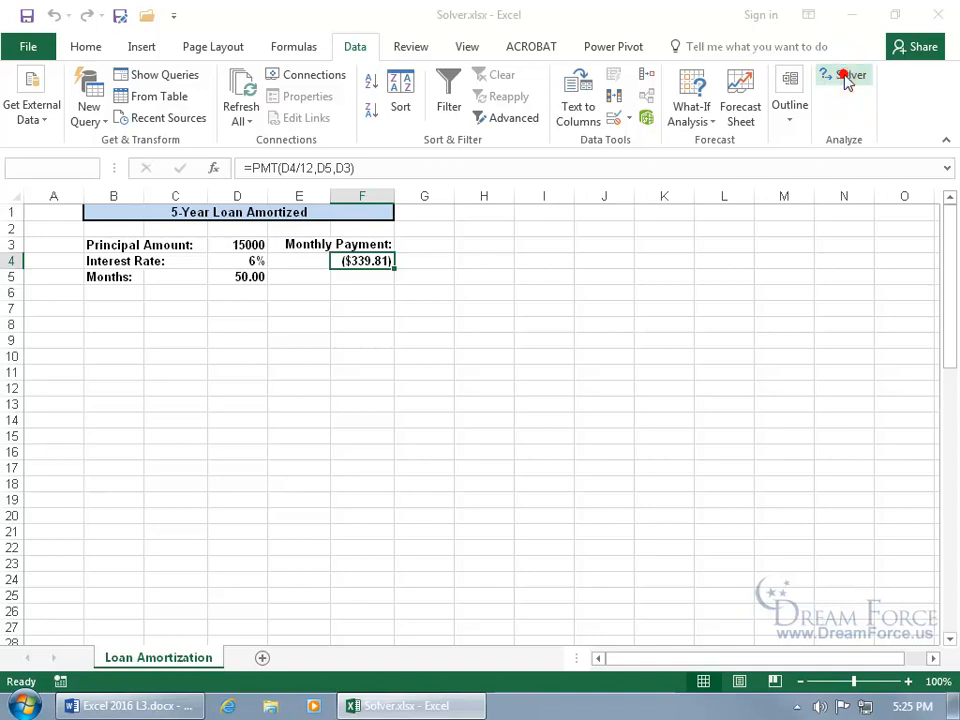
drag(726, 118, 527, 336)
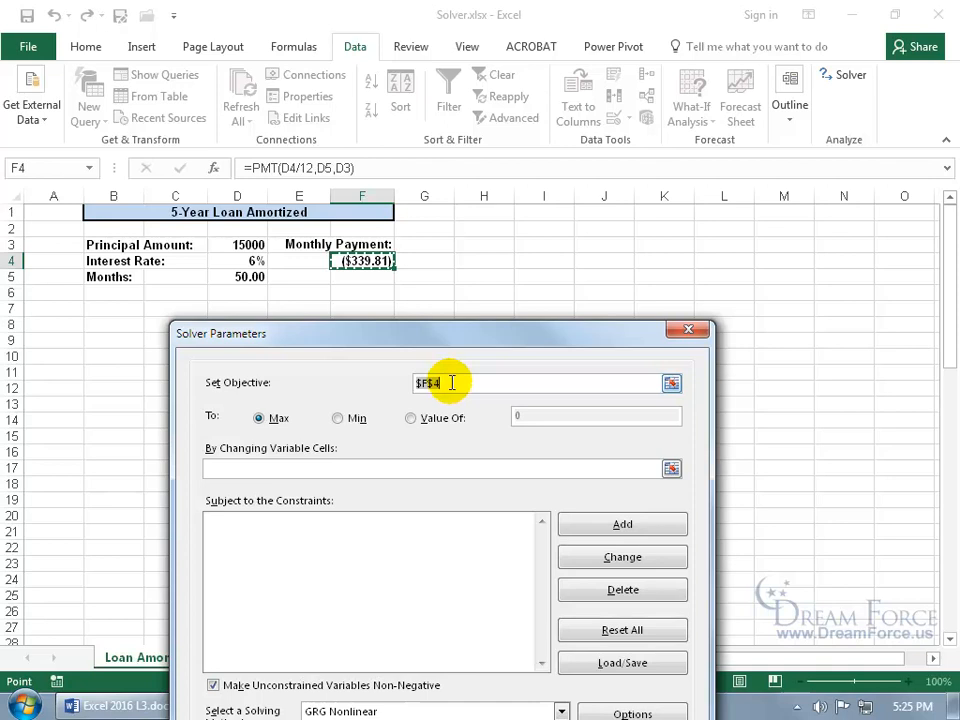
click(413, 419)
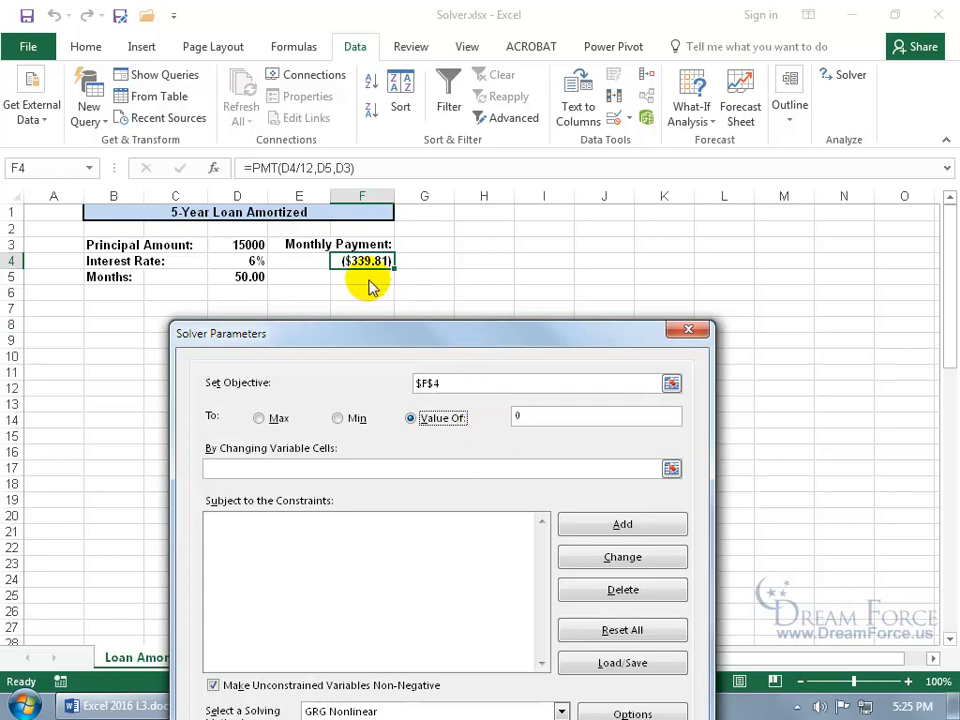
double_click(531, 416)
text(-5)
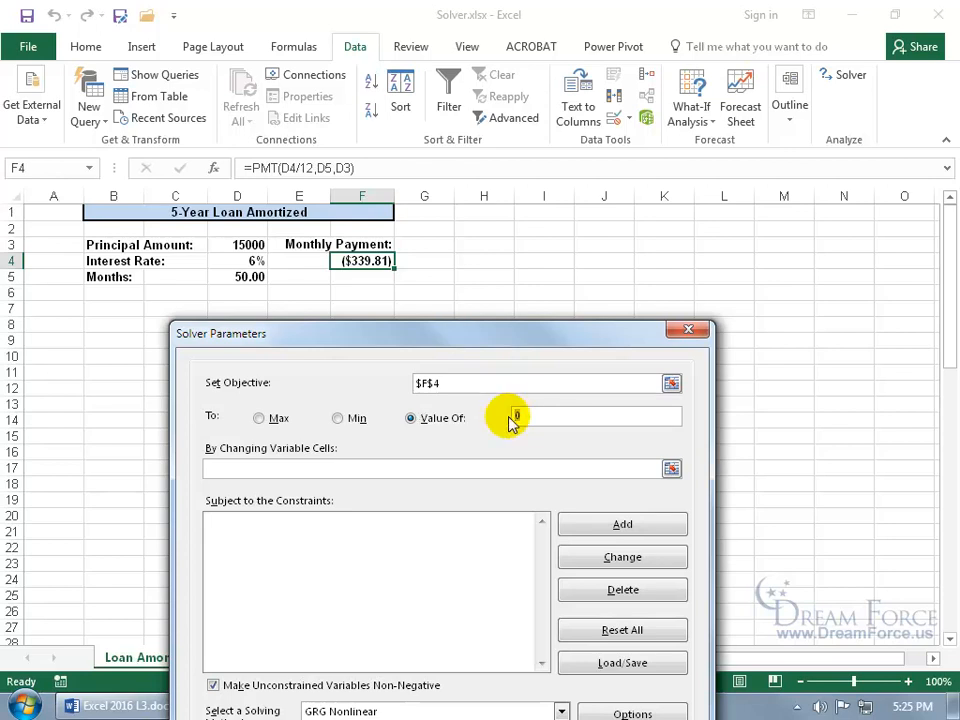
text(00)
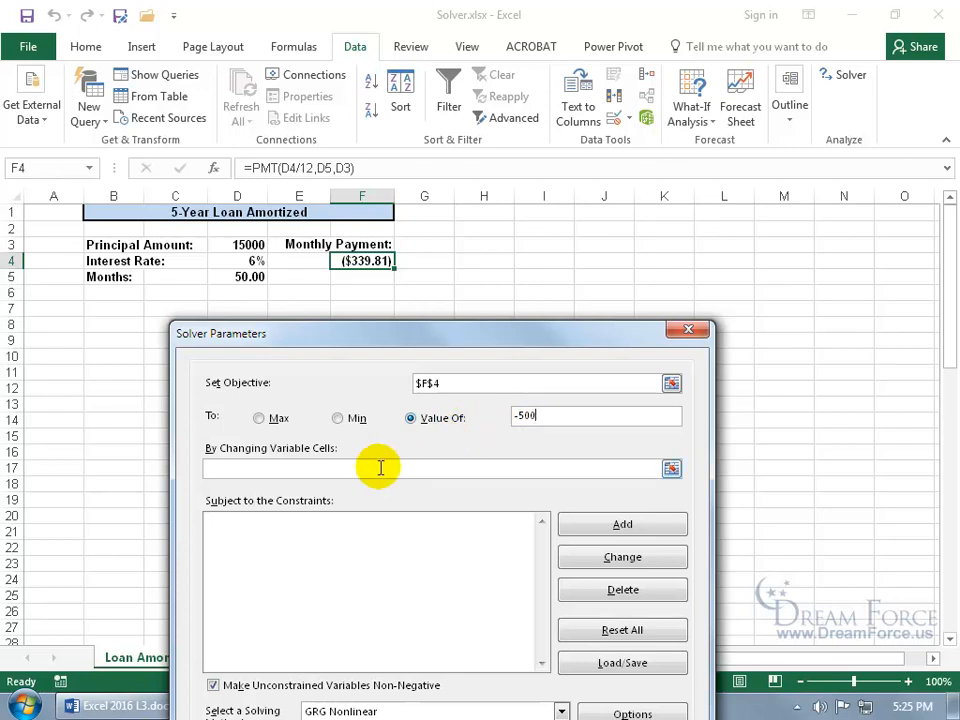
- Solve by changing only the months cell D5, inspect the solution in the sheet, and discard it
click(338, 467)
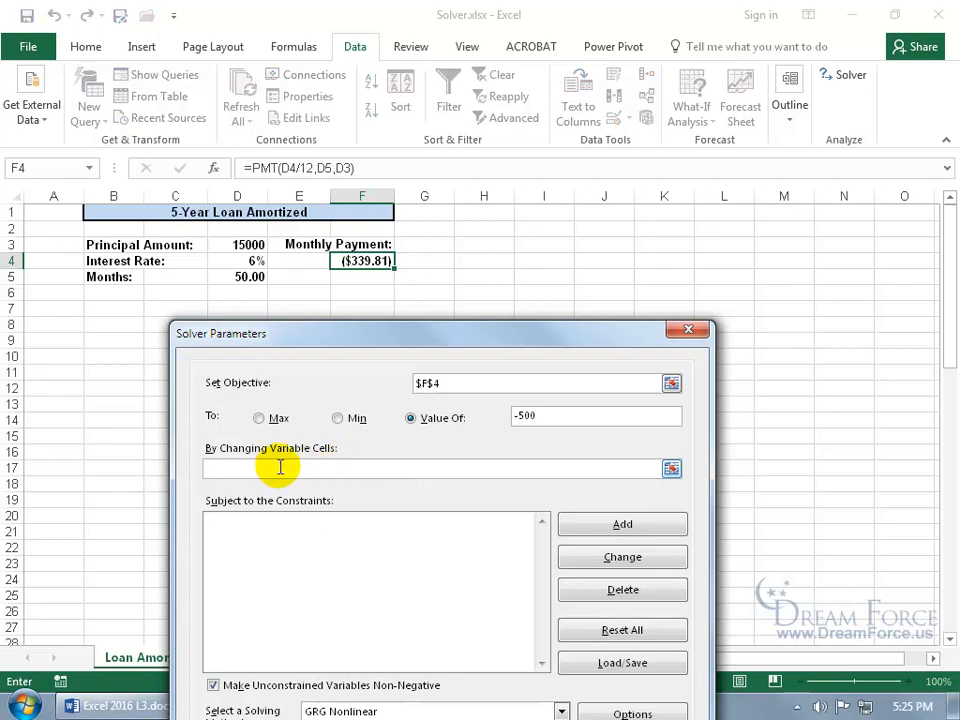
click(242, 277)
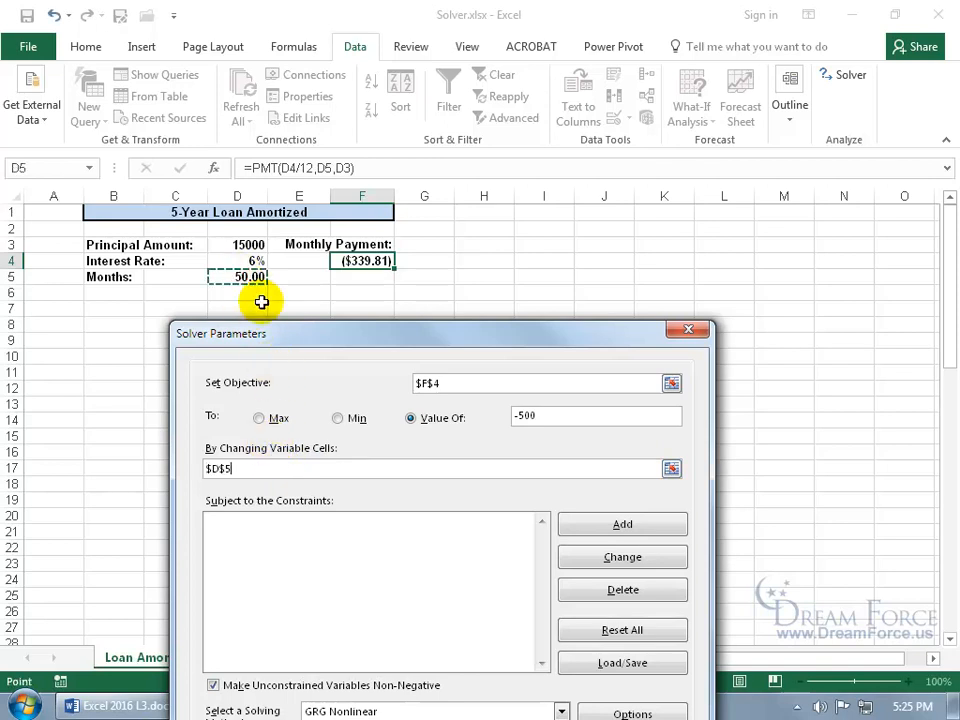
drag(266, 334, 294, 144)
click(546, 671)
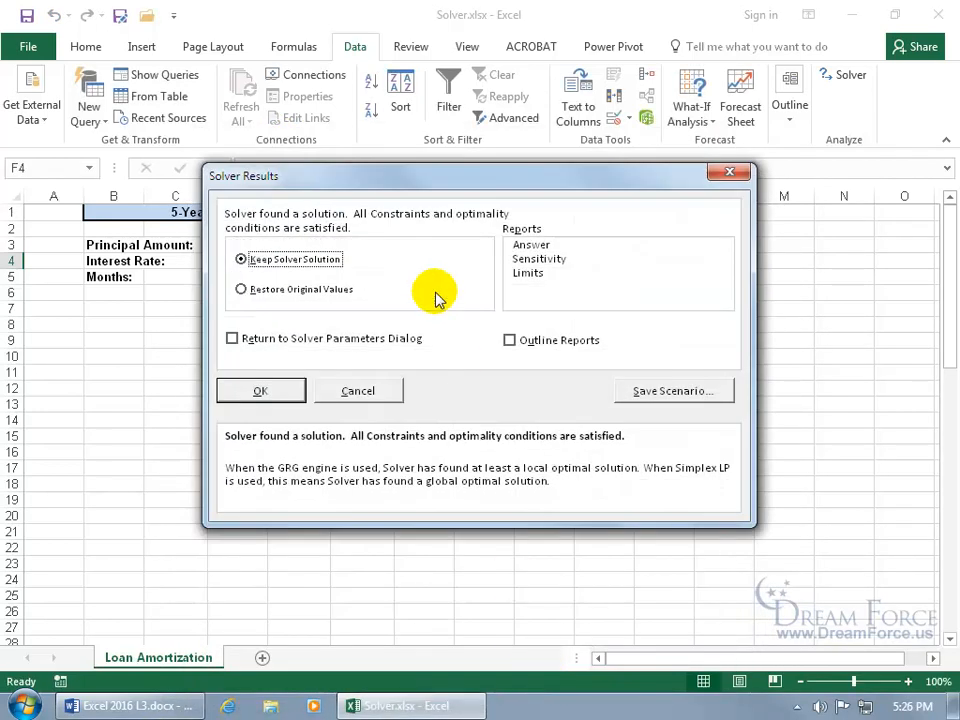
drag(403, 182, 444, 392)
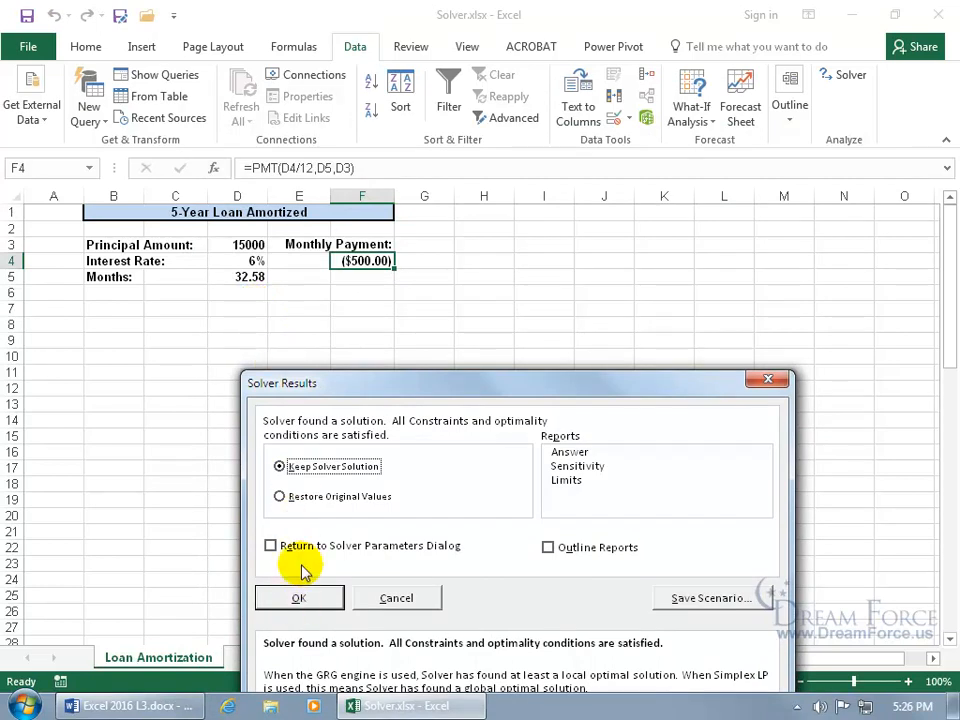
click(392, 597)
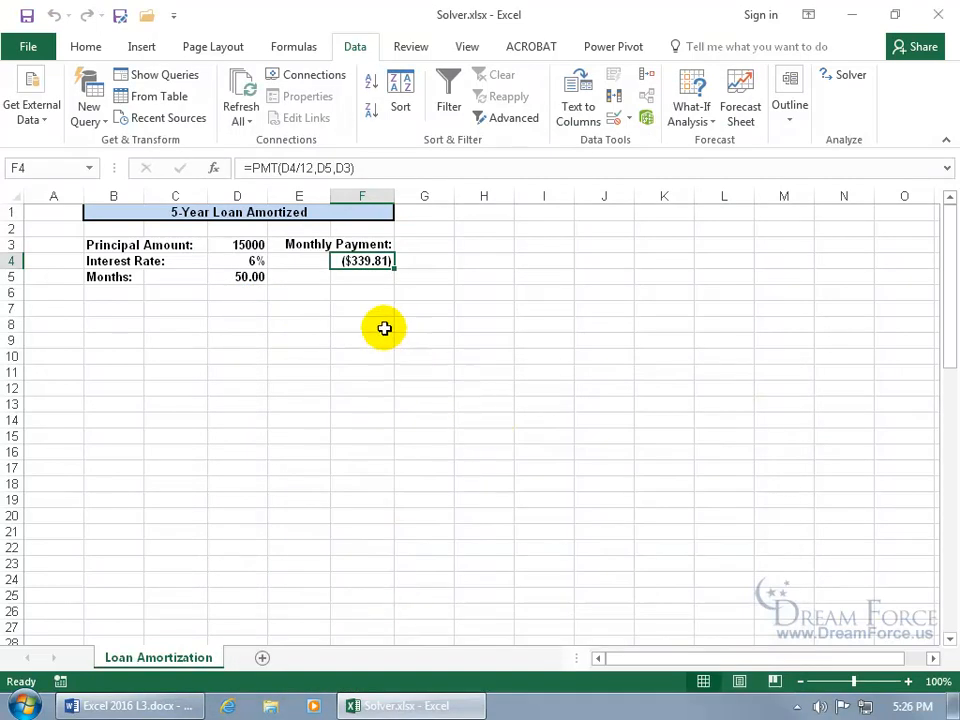
- Reopen Solver and replace the changing variable cells with the principal amount D3 and the months D5
click(855, 84)
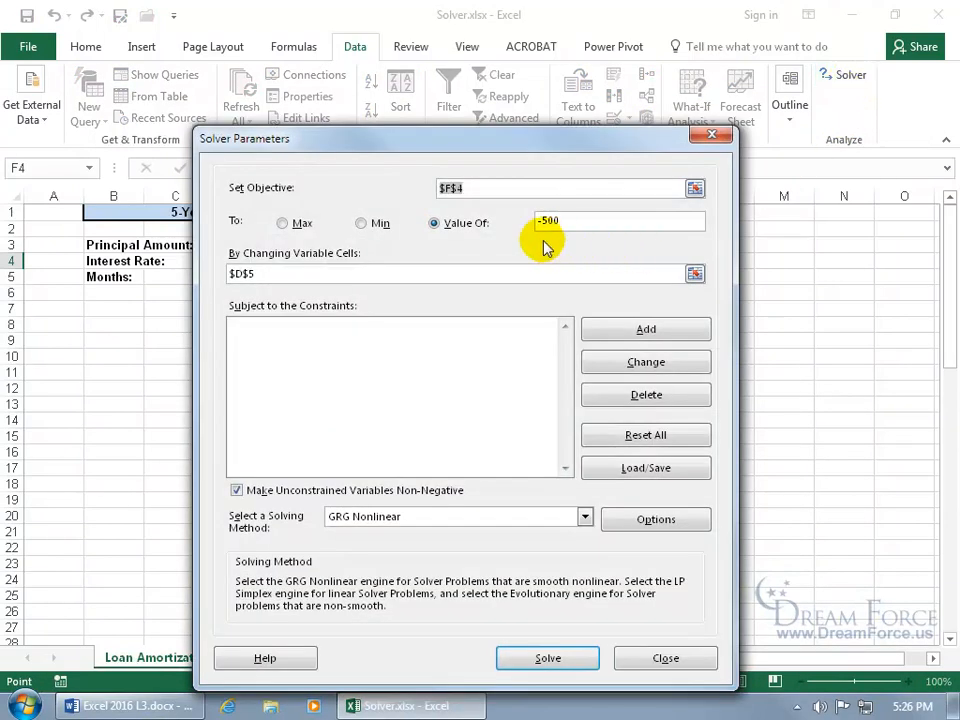
click(298, 272)
key(BackSpace)
key(BackSpace)
key(BackSpace)
key(BackSpace)
drag(343, 141, 488, 247)
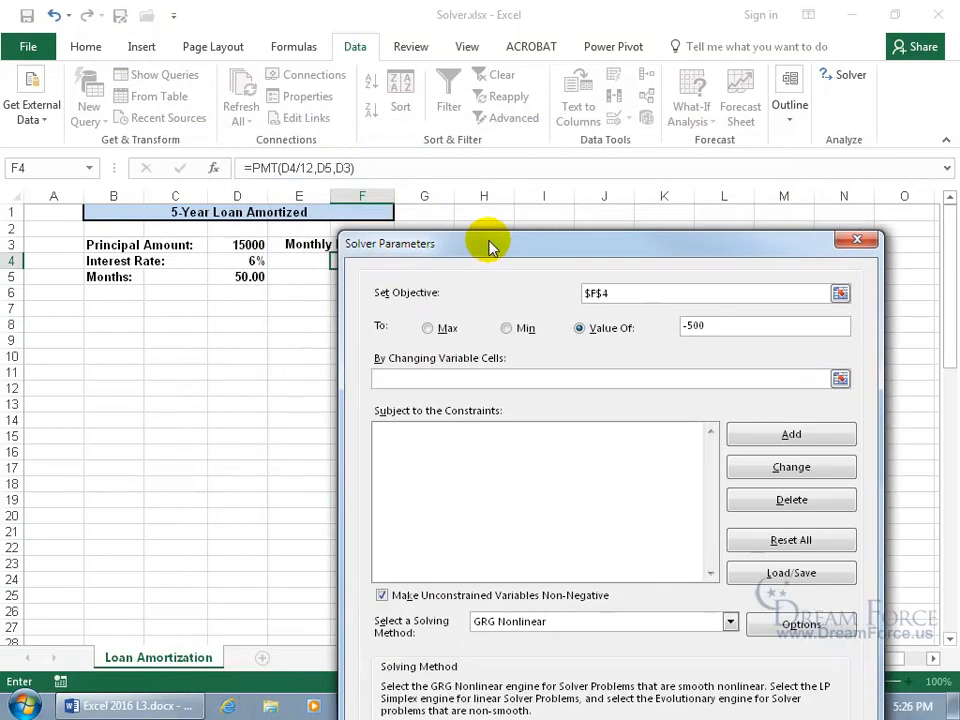
click(244, 244)
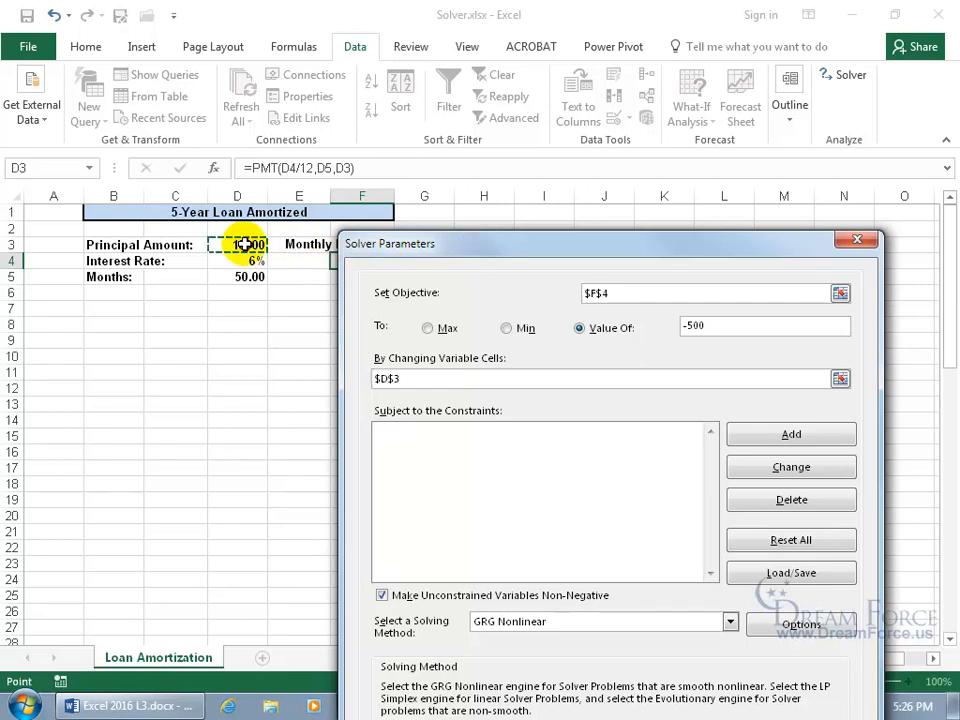
ctrl+click(243, 277)
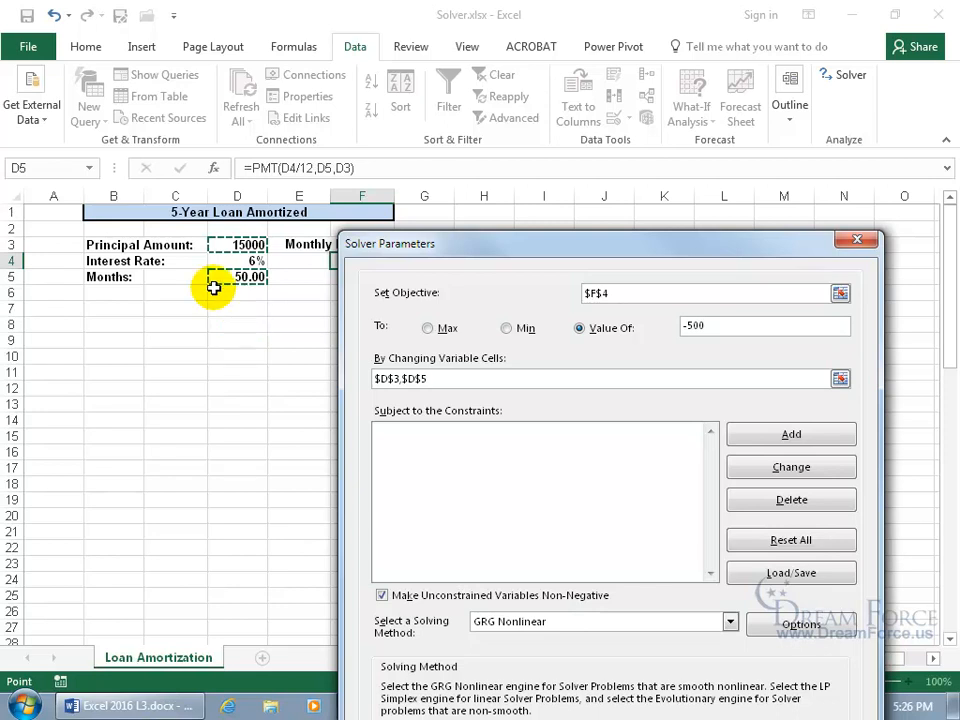
- Run Solver on both variable cells, review the resulting loan values, and cancel the solution
drag(378, 252, 317, 112)
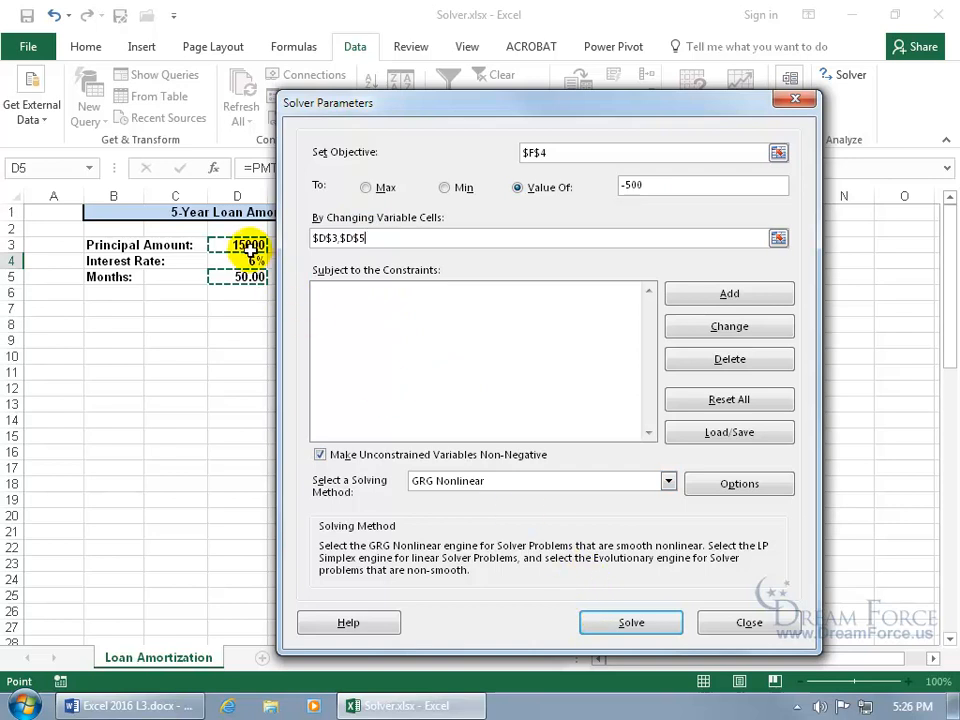
click(628, 622)
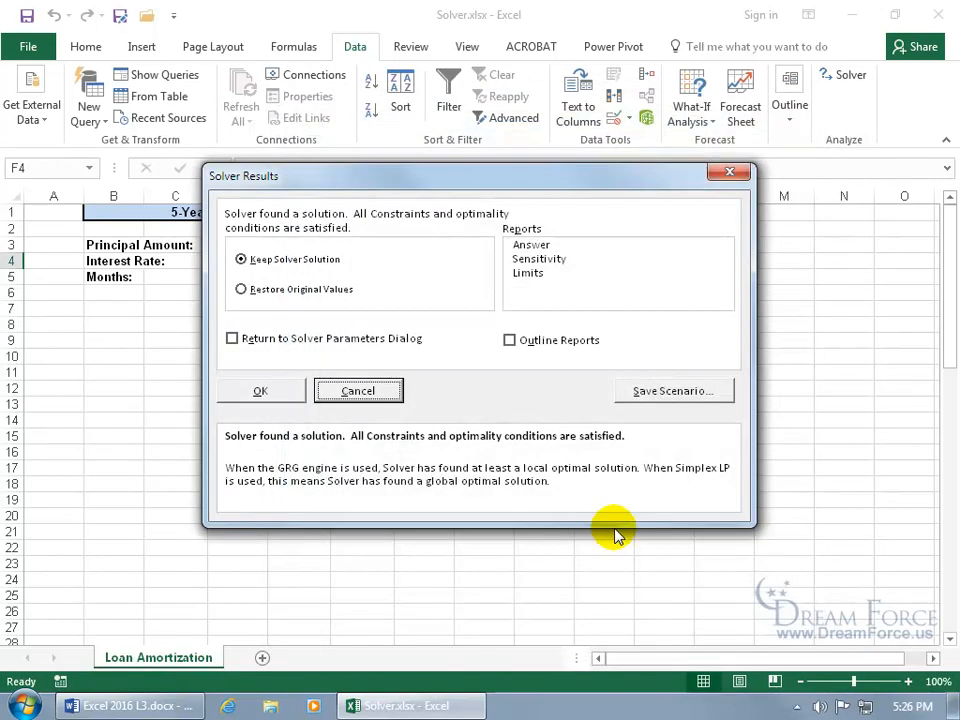
drag(344, 194, 436, 335)
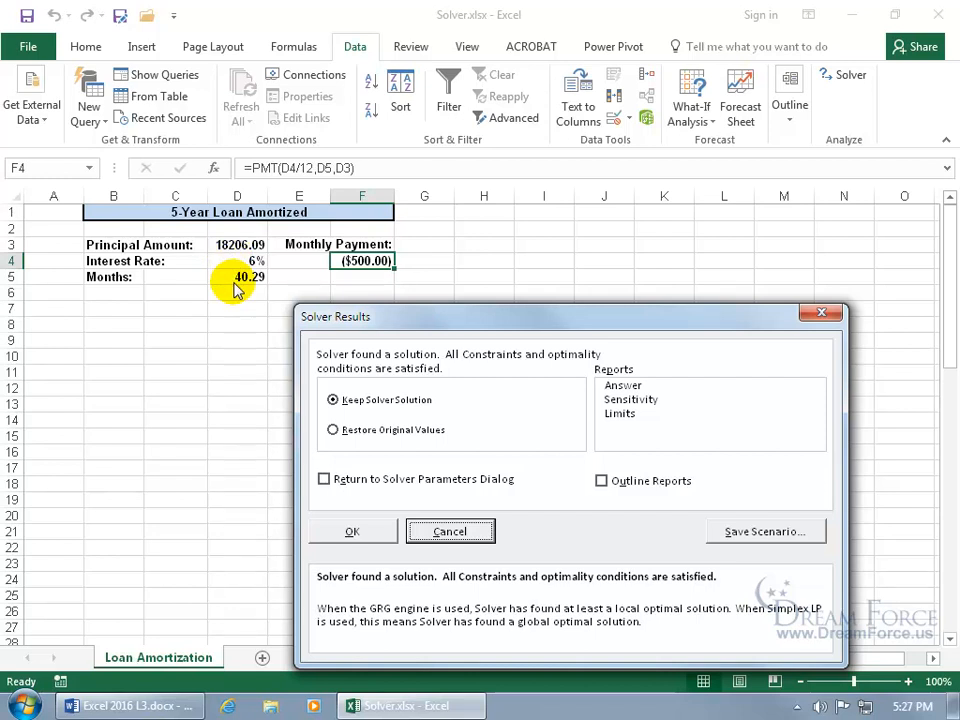
click(459, 527)
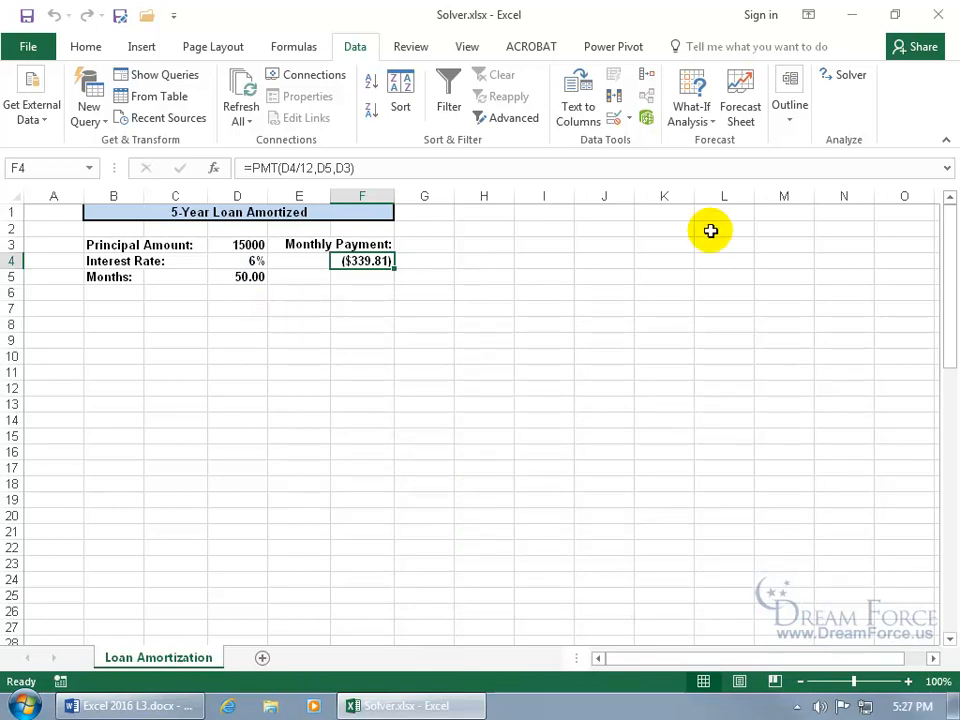
- Reopen Solver and add a constraint that the principal amount in D3 is <= 17000
click(845, 78)
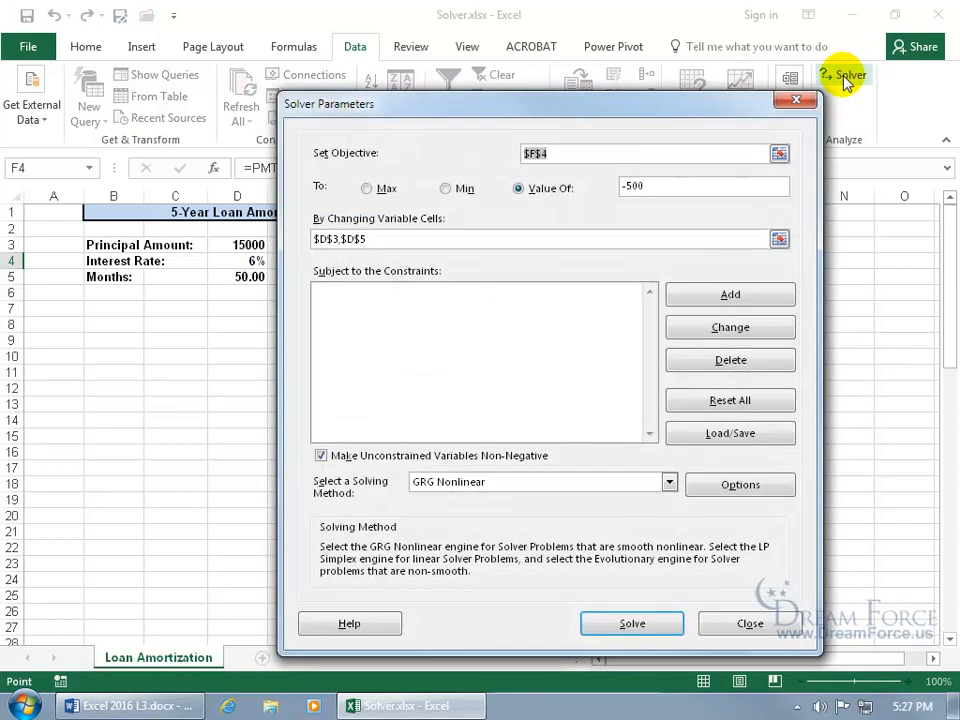
click(706, 295)
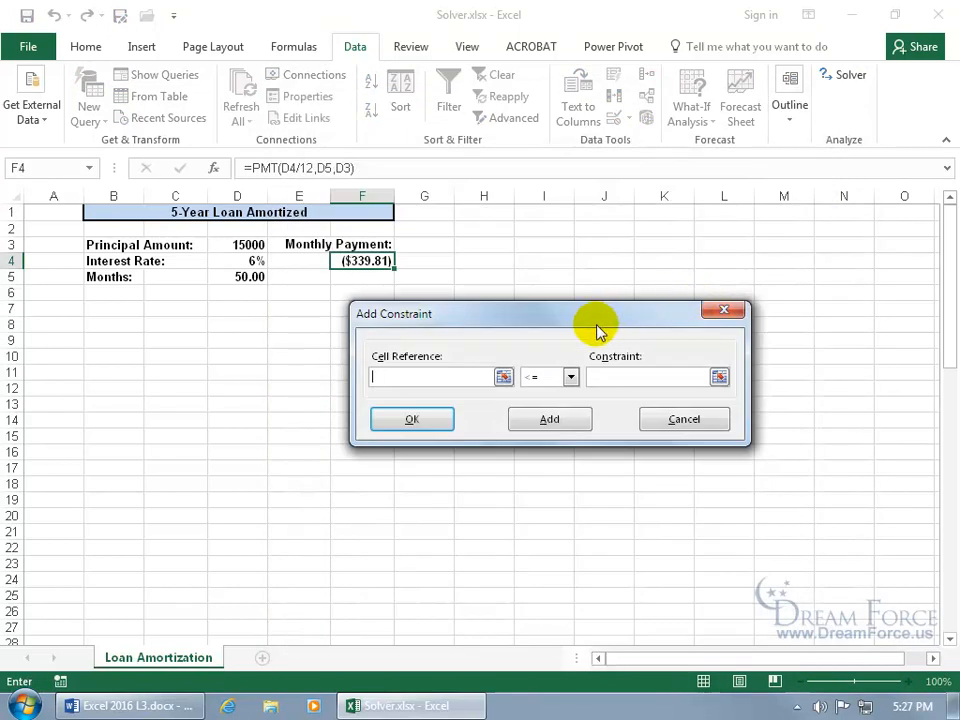
click(250, 246)
drag(432, 316, 212, 347)
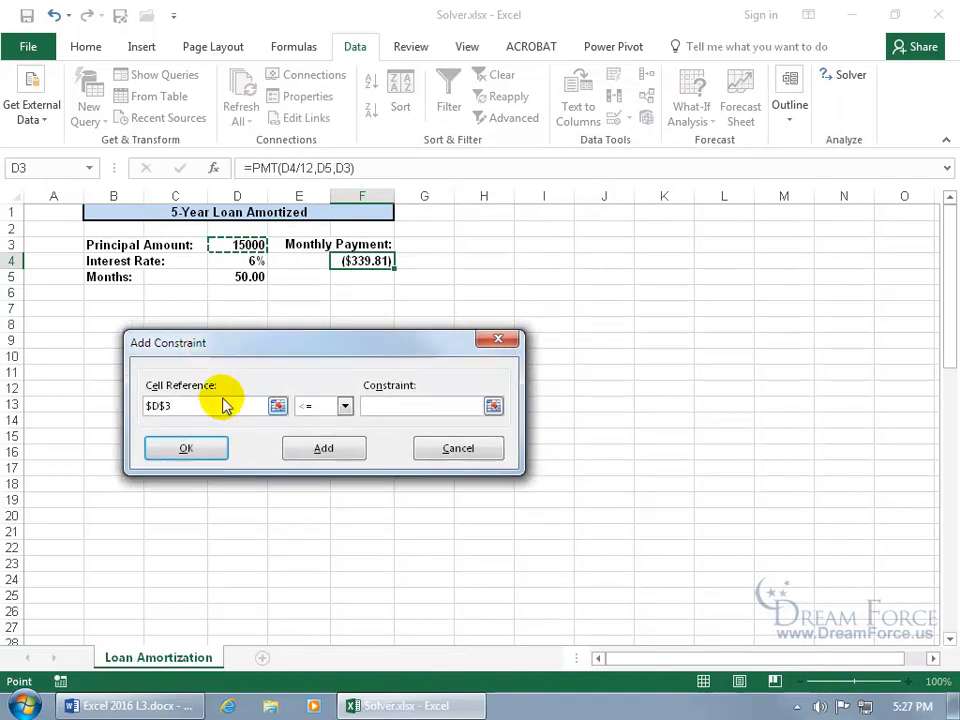
click(379, 405)
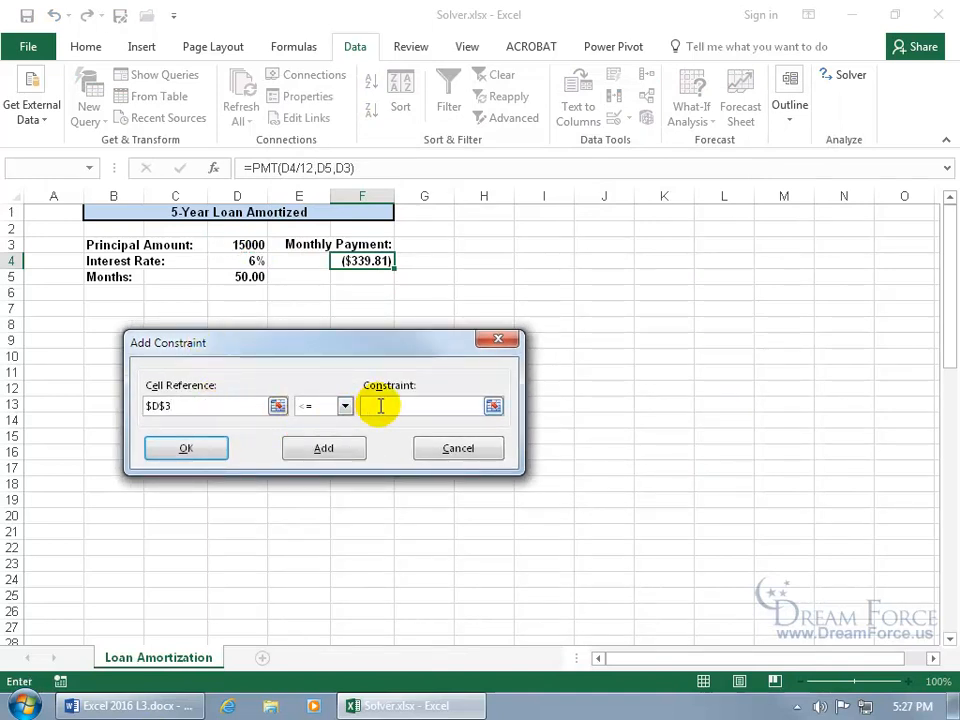
text(17000)
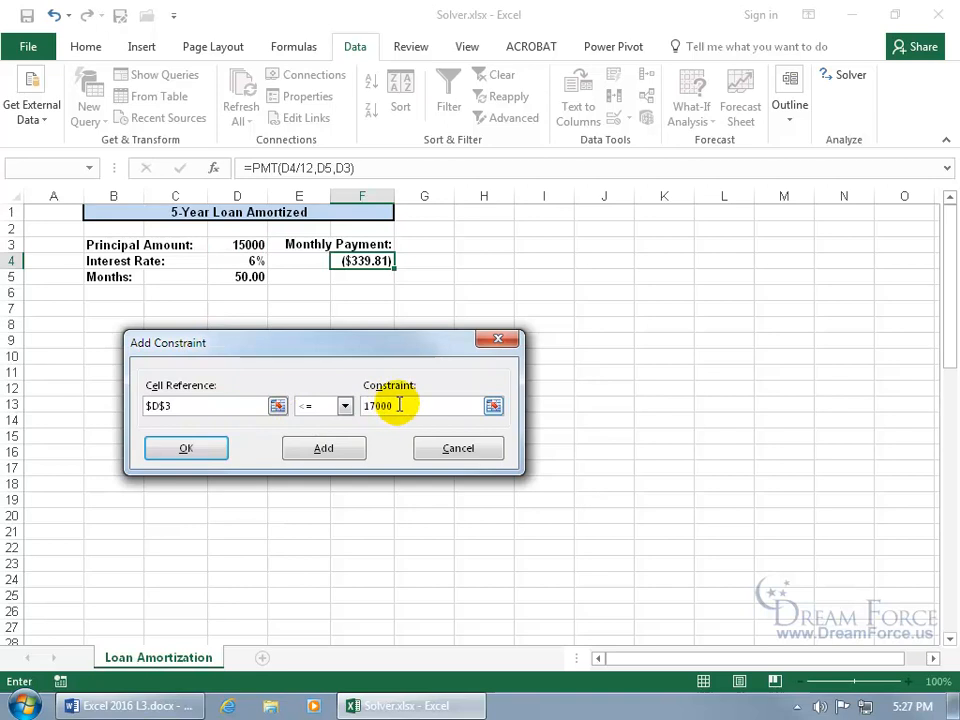
click(341, 449)
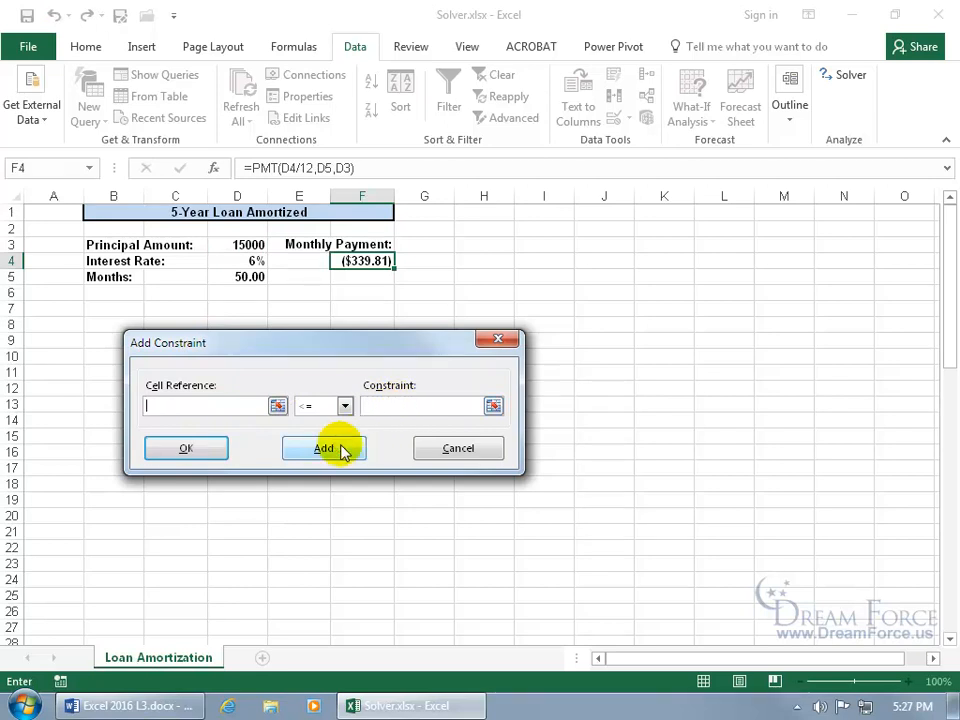
- Add a second constraint that the principal amount in D3 is >= 16000 and return to the Solver parameters
click(250, 244)
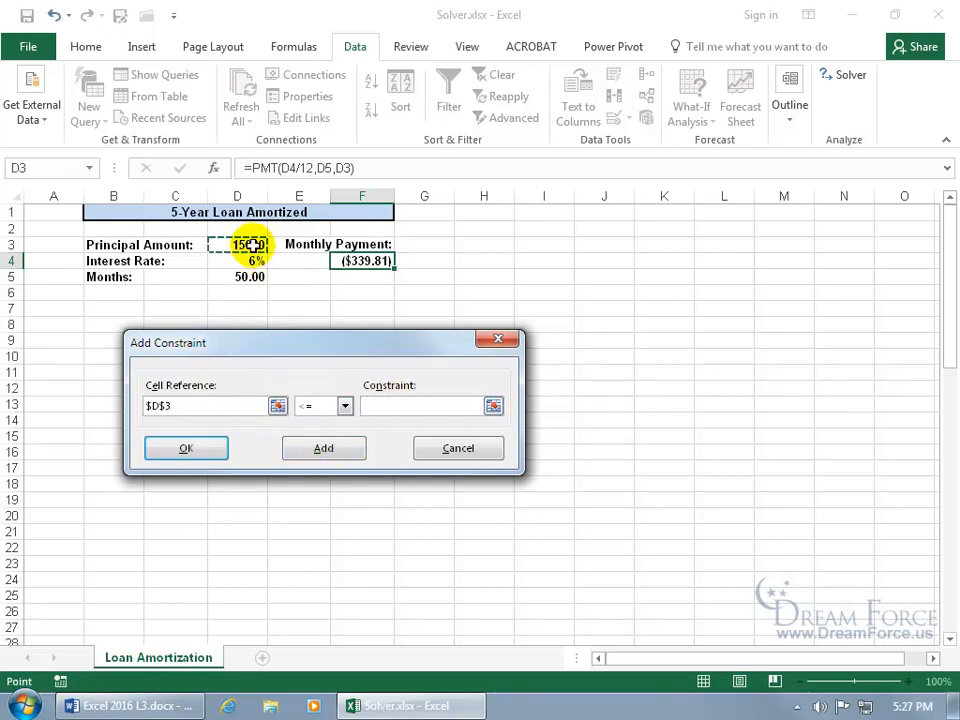
click(344, 405)
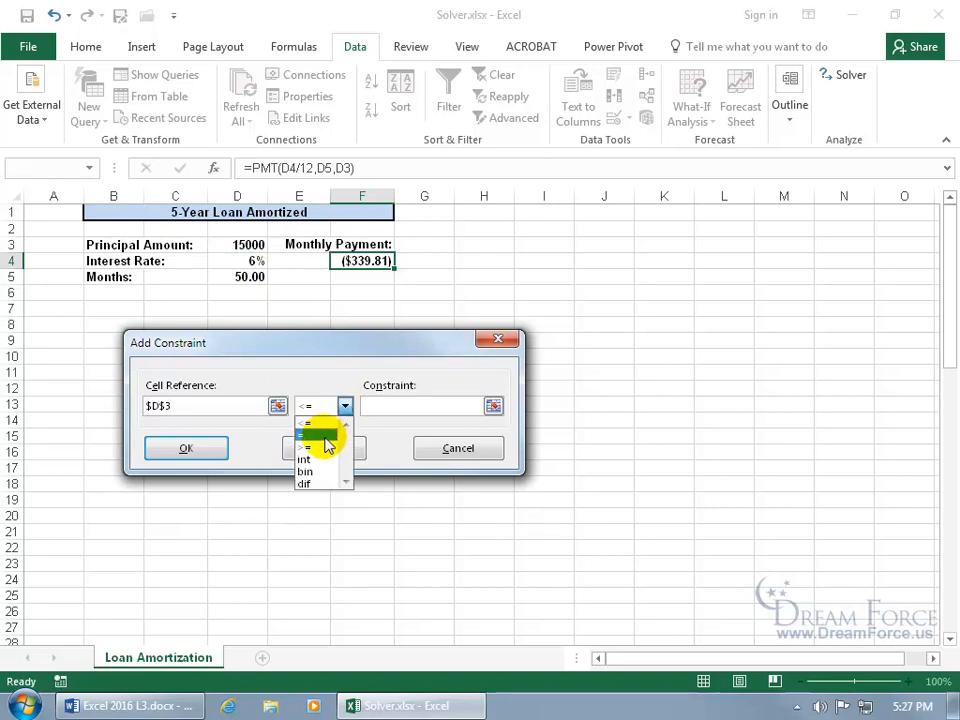
click(322, 447)
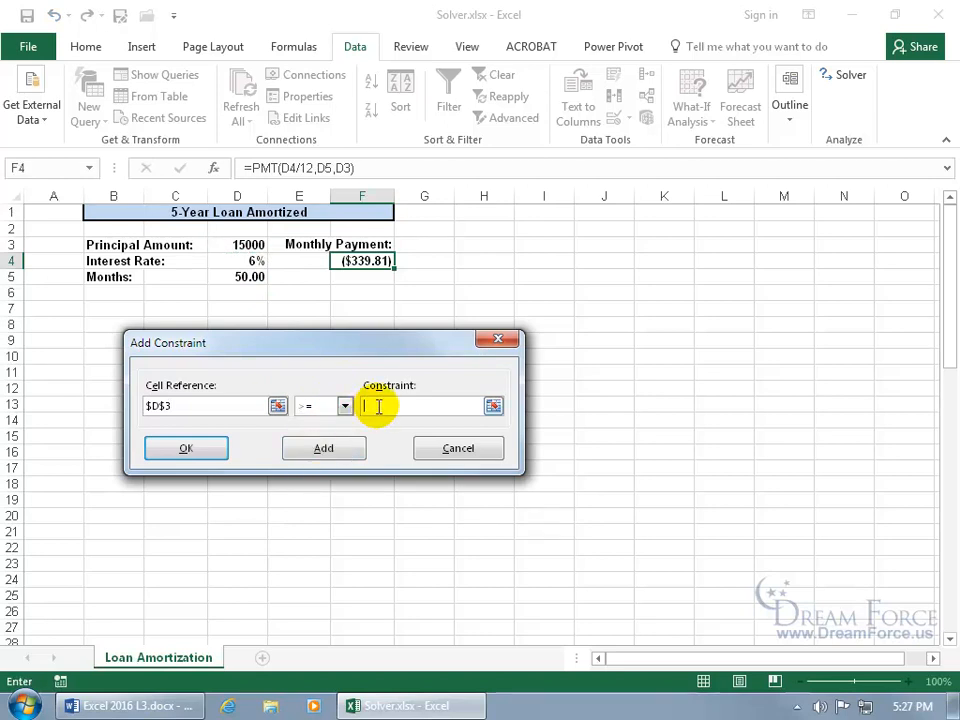
click(379, 405)
text(16000)
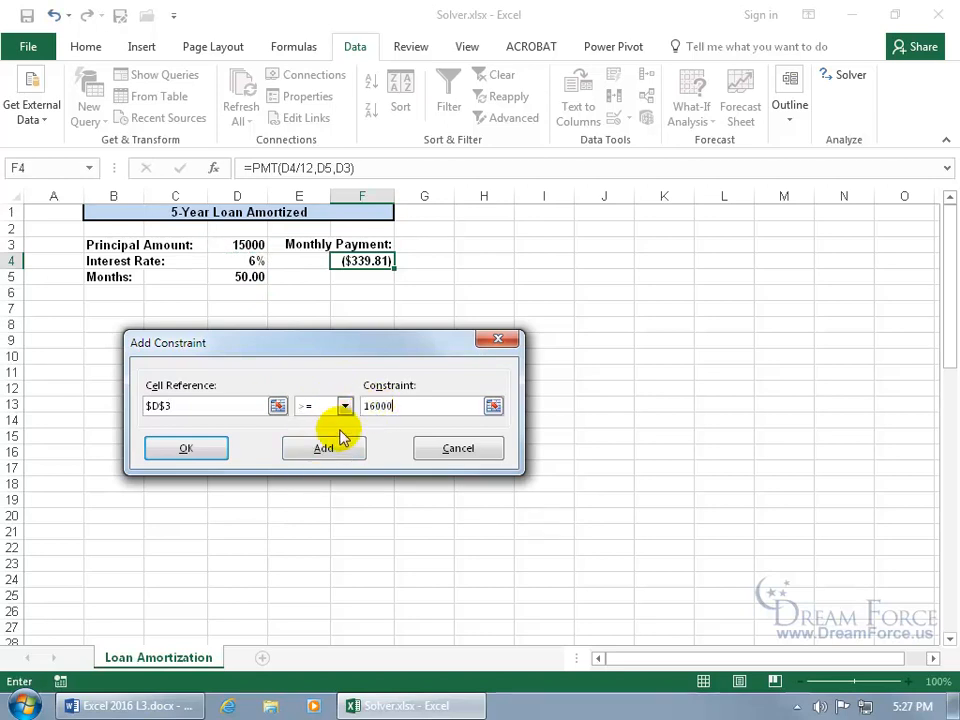
click(323, 447)
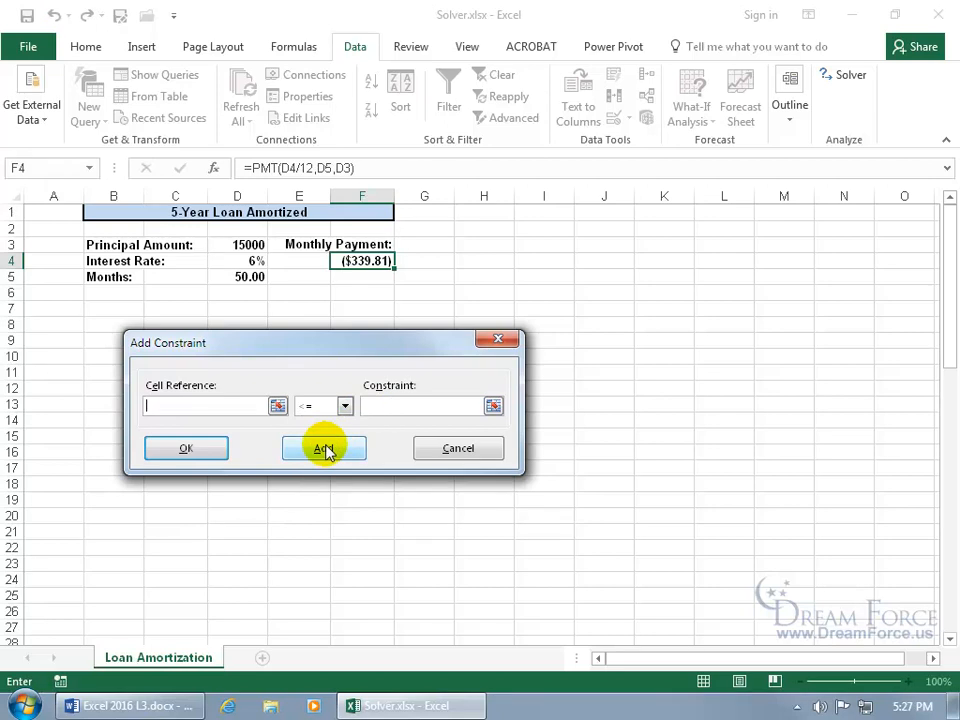
click(444, 452)
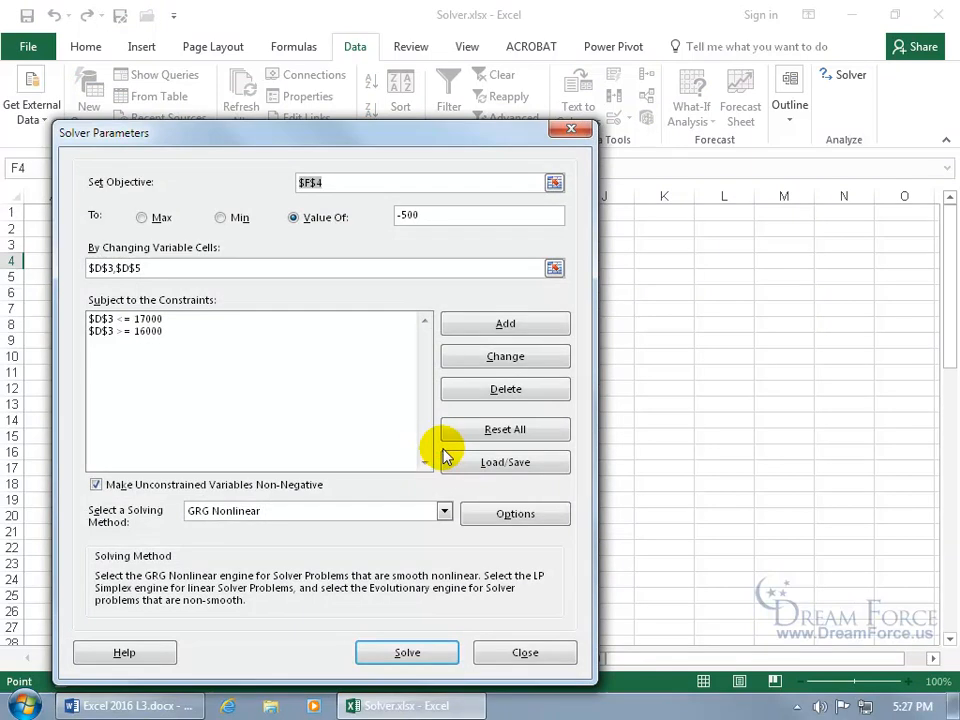
- Add a constraint that the months in D5 are <= 35
click(491, 325)
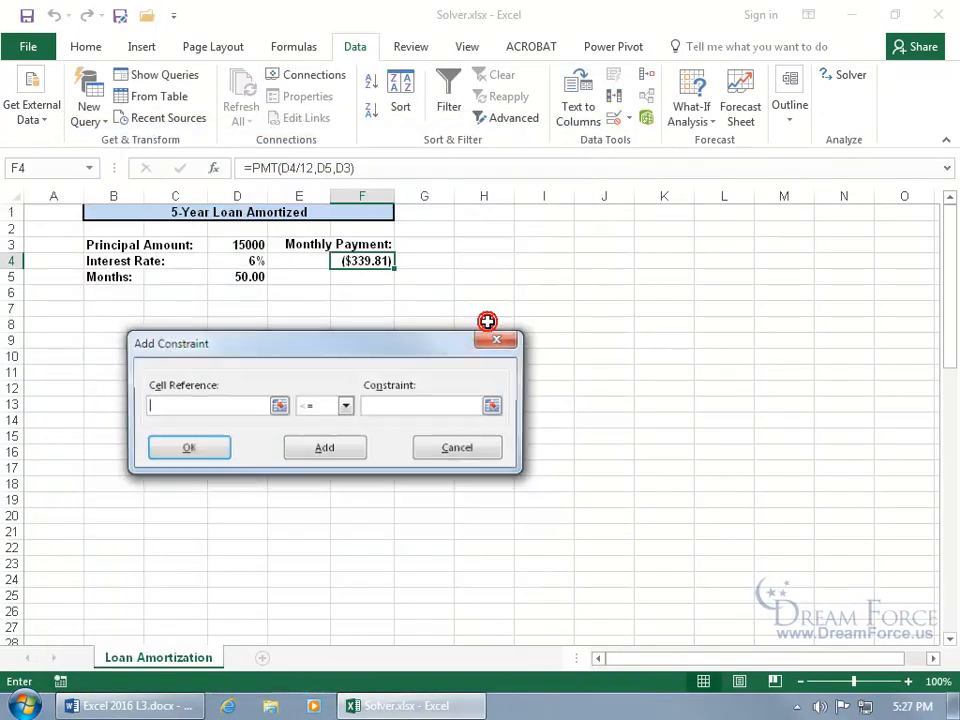
click(239, 276)
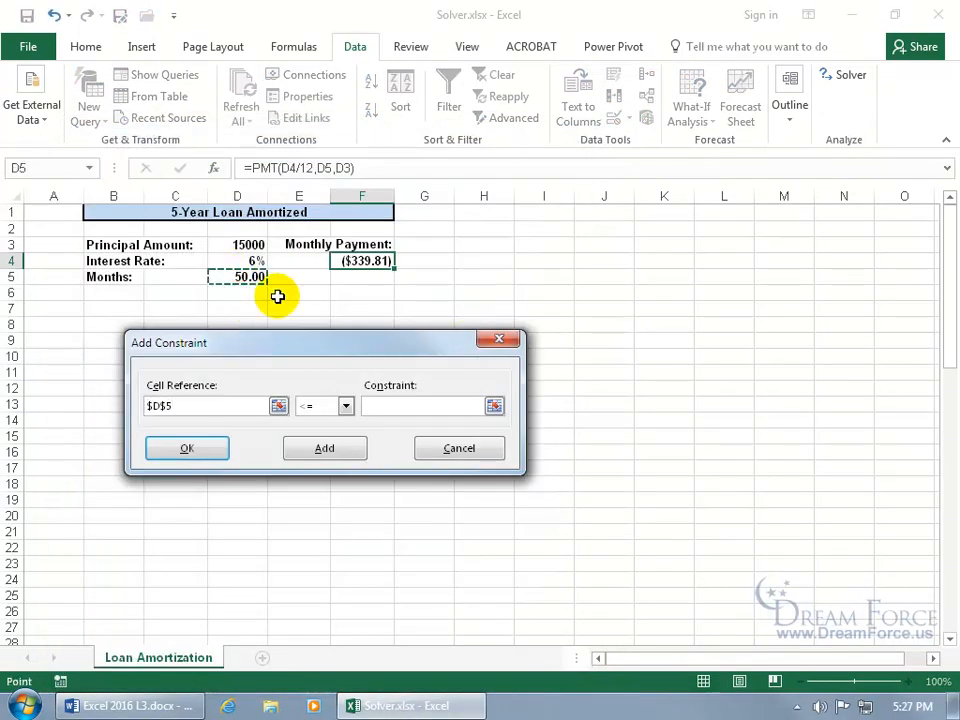
click(373, 405)
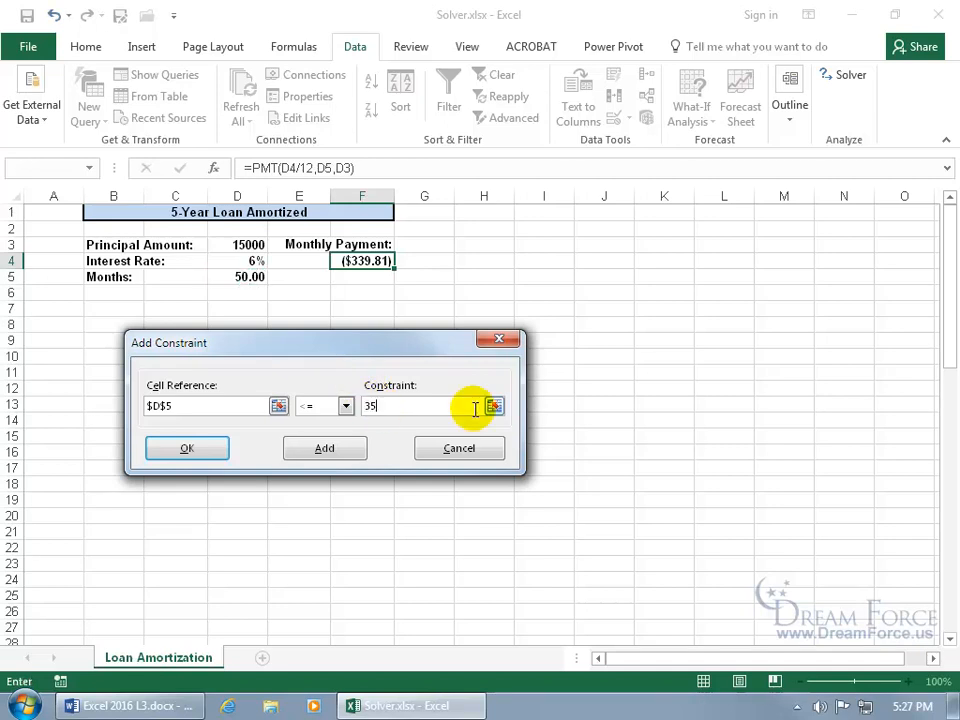
click(207, 450)
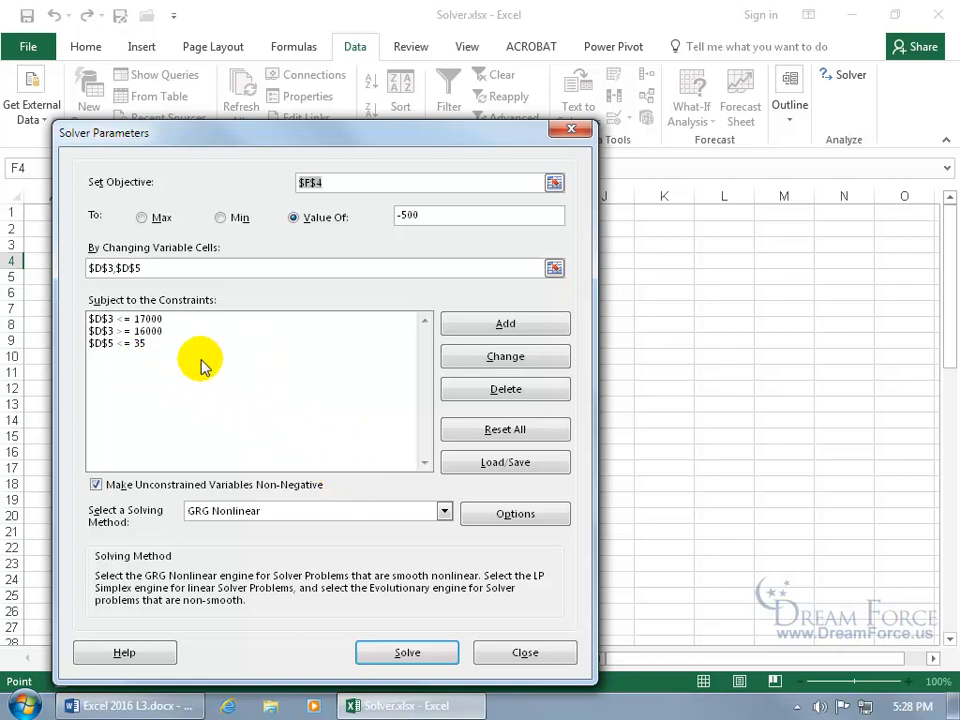
- Change the D3 >= 16000 constraint so the principal amount must be >= 15500
click(140, 331)
click(480, 358)
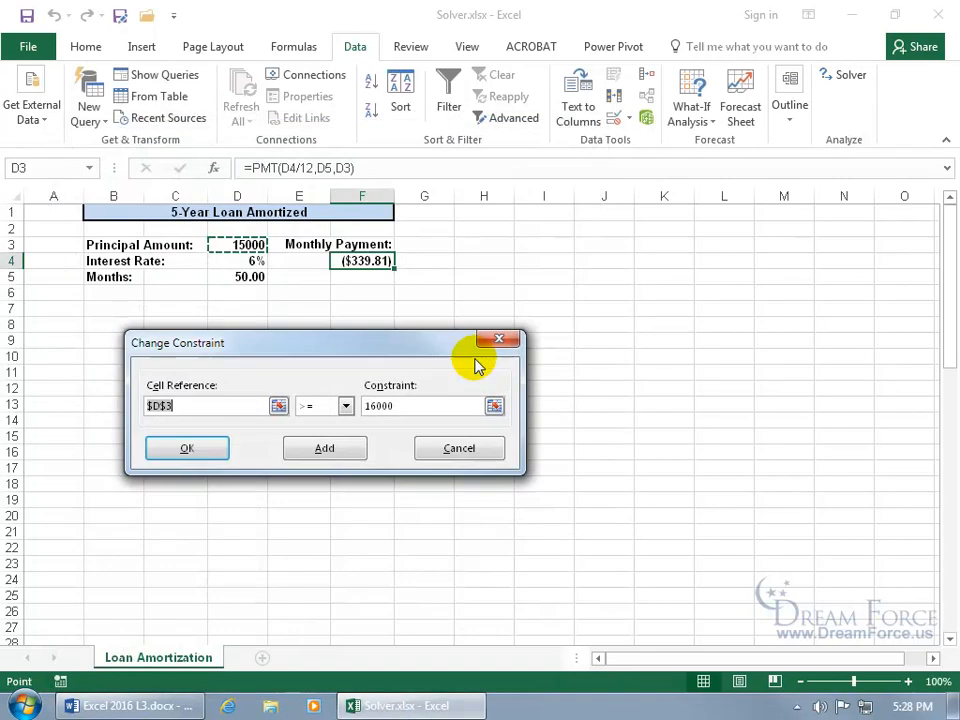
double_click(370, 405)
text(15500)
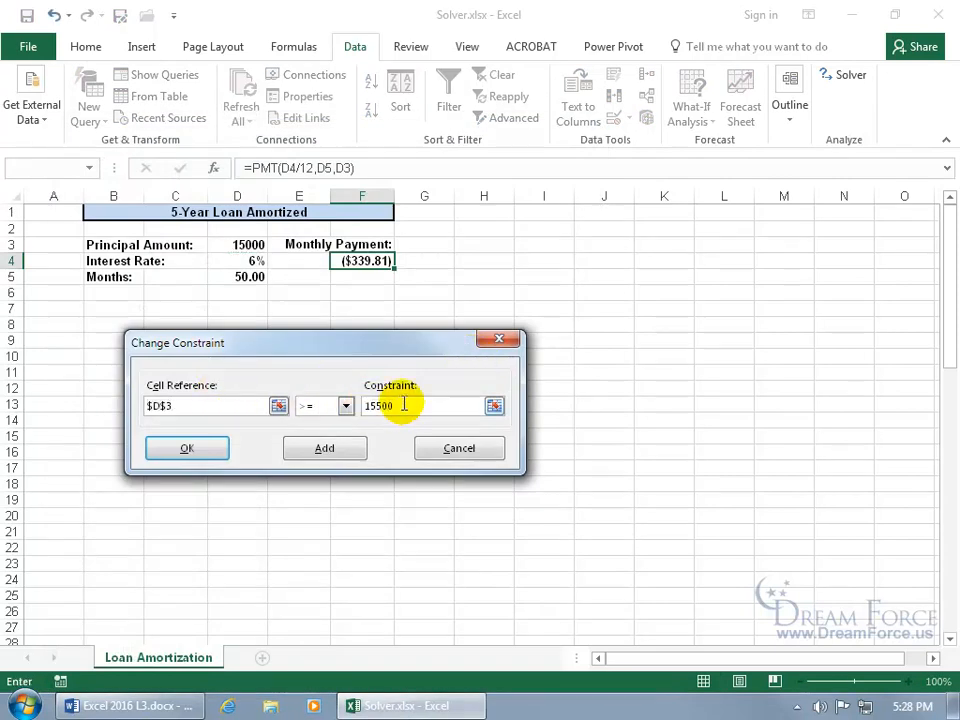
click(193, 450)
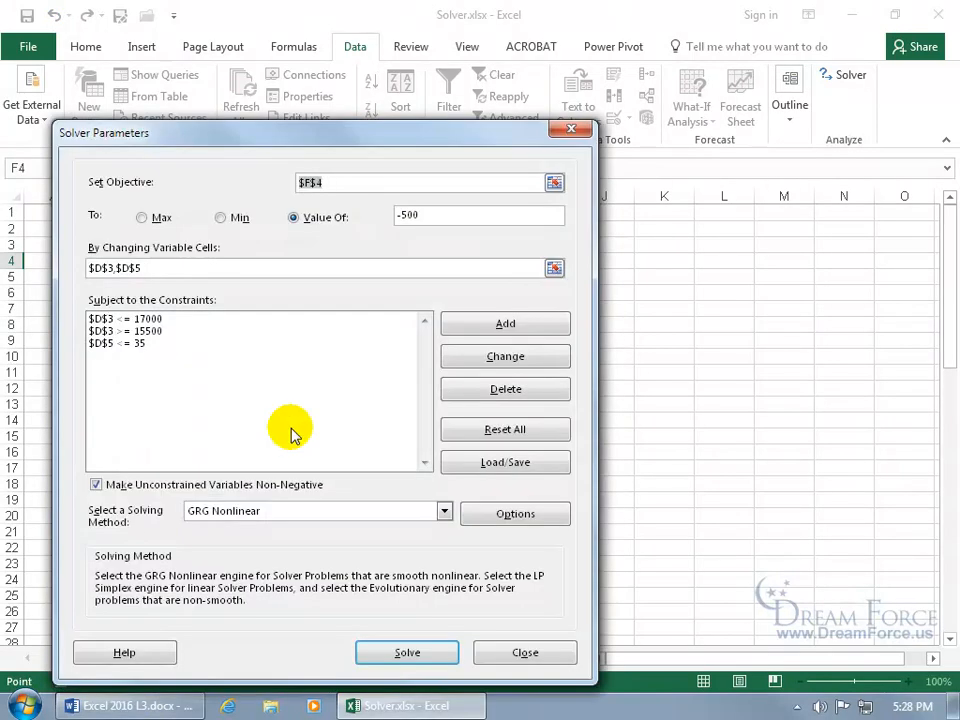
- Run Solver with the three constraints, inspect the resulting loan values in the sheet, and keep the solution
click(192, 331)
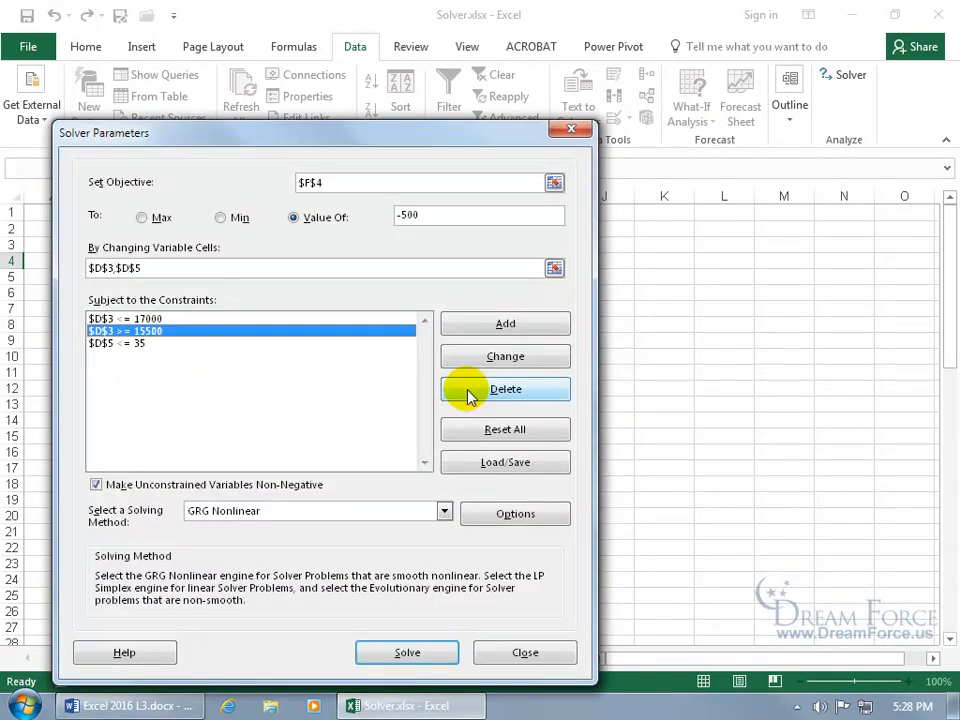
click(418, 648)
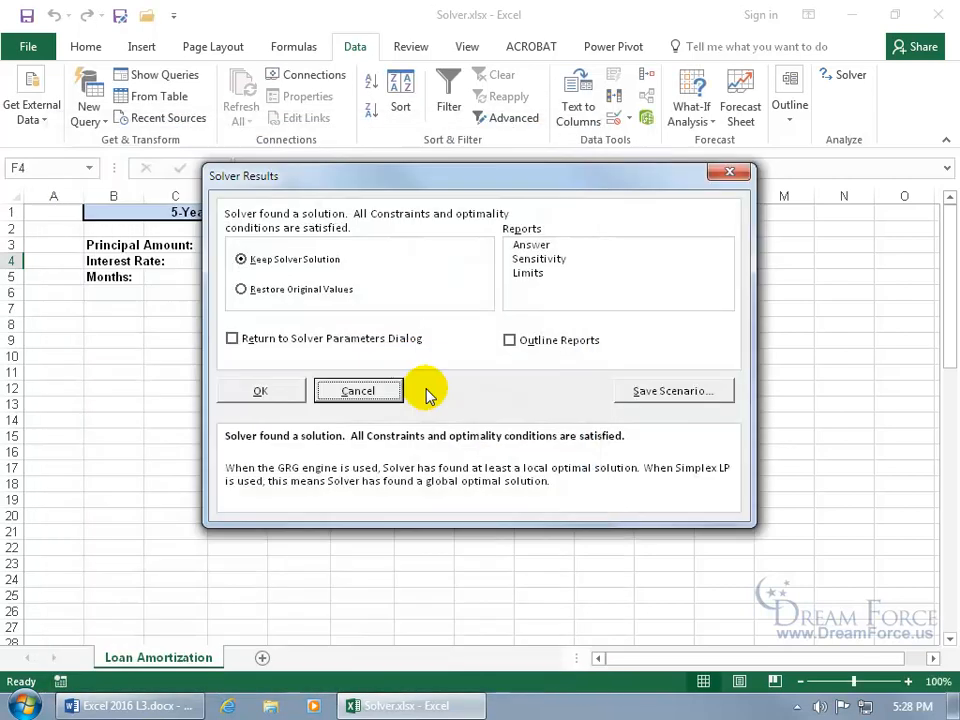
drag(369, 197, 418, 342)
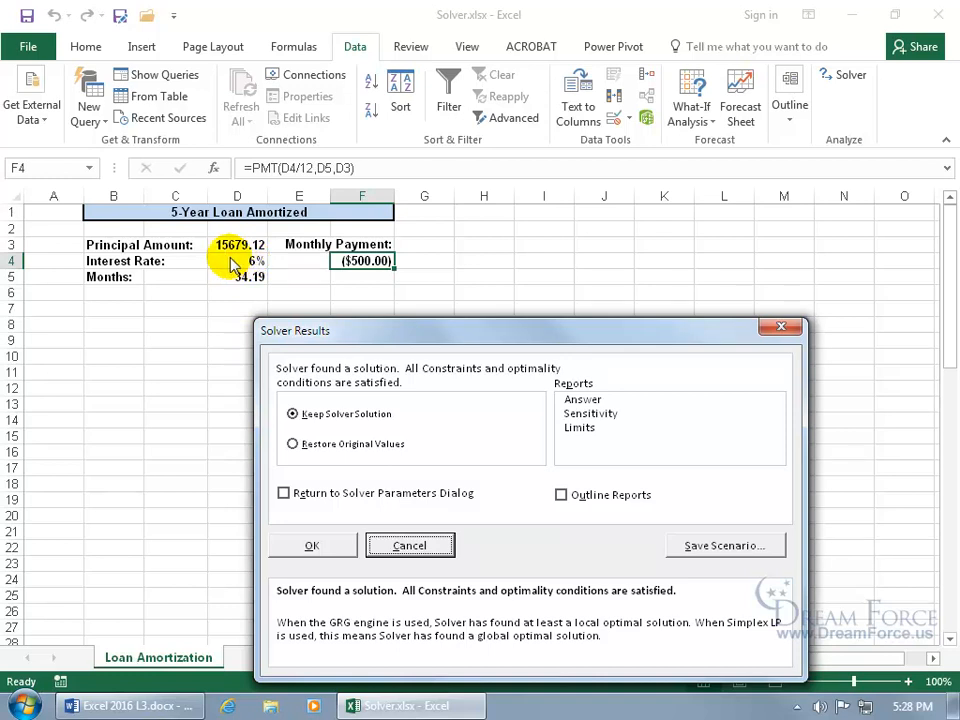
click(316, 545)
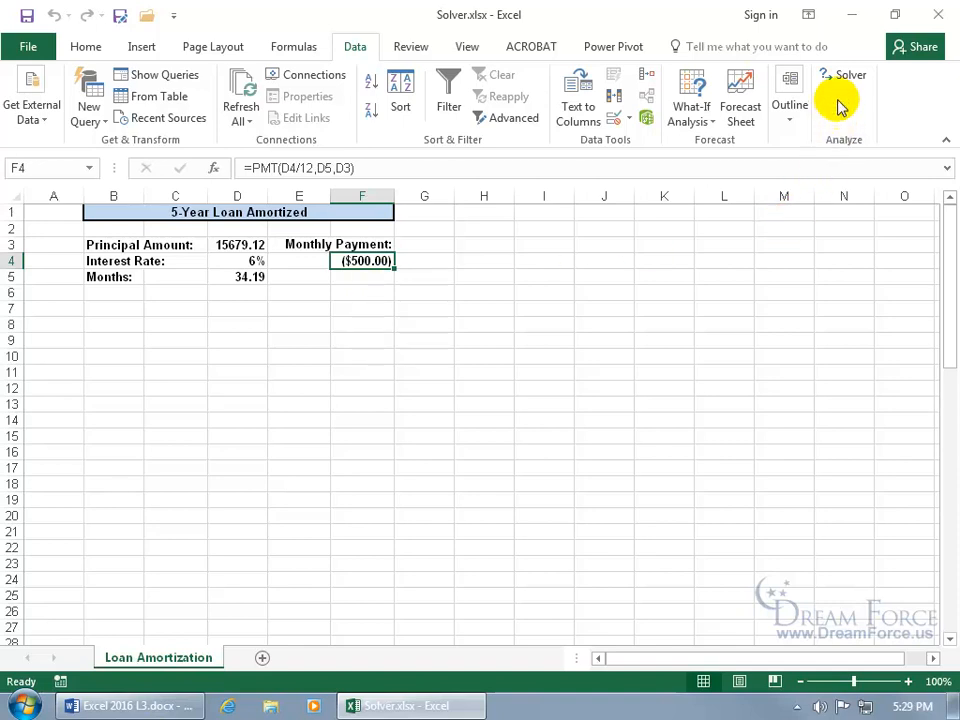
- Open Excel's add-in management and deactivate the Solver Add-in
click(32, 46)
click(58, 587)
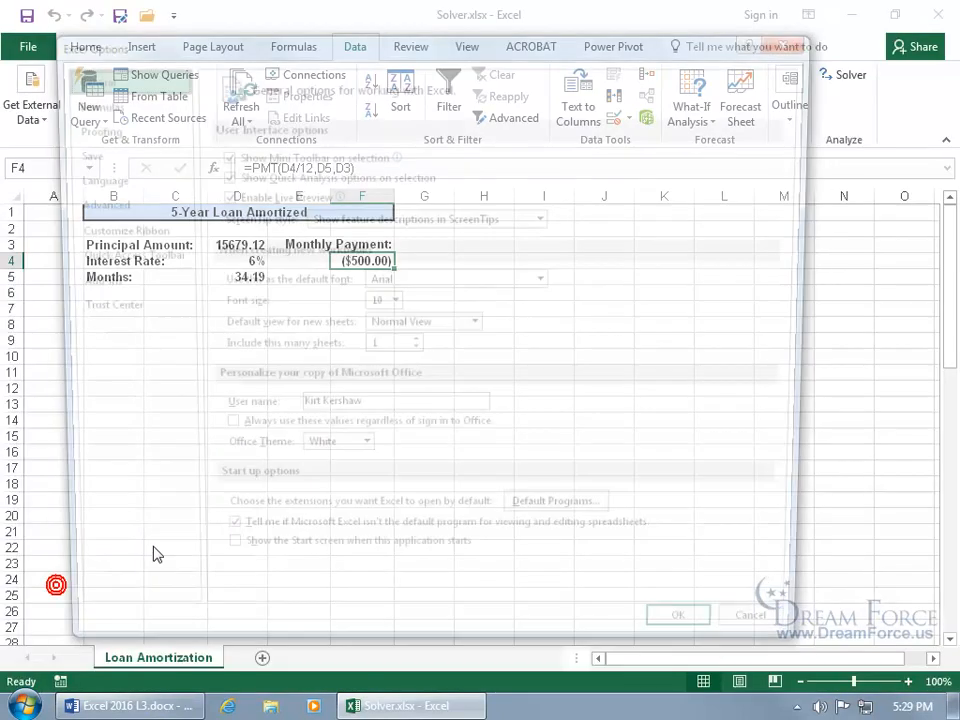
click(104, 286)
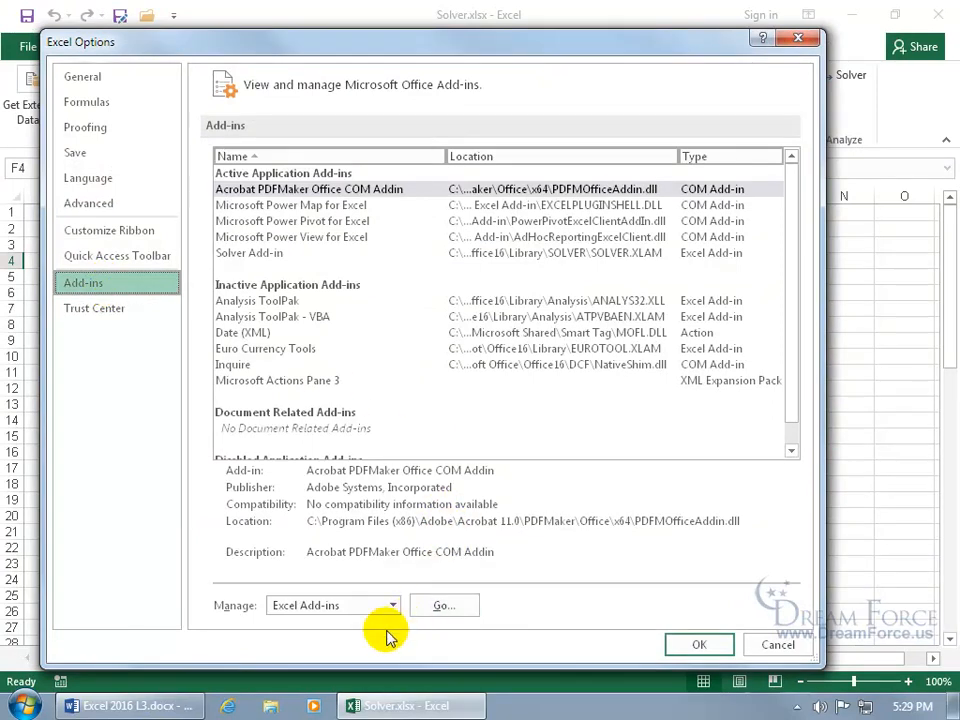
click(468, 607)
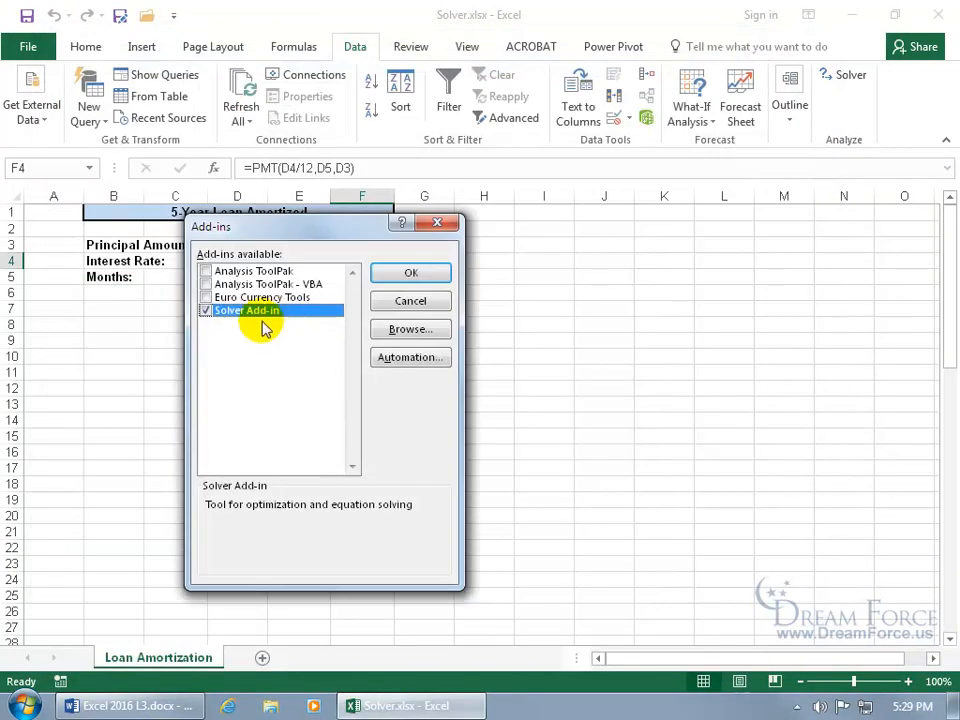
click(210, 311)
click(411, 272)
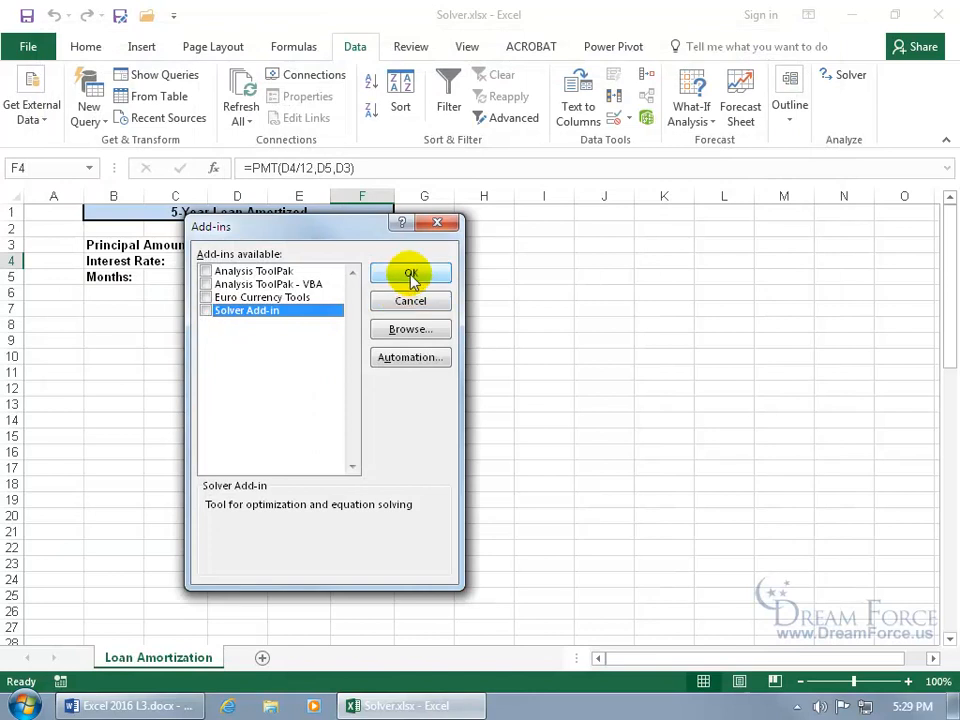